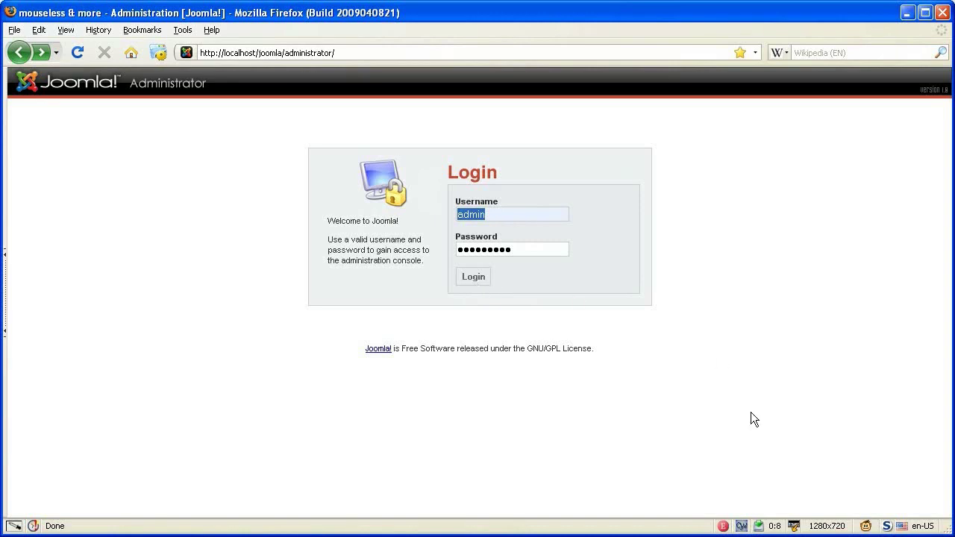
Create a script for the Joomla administrator page with a Click action on the Login button and save it
left_click(741, 526)
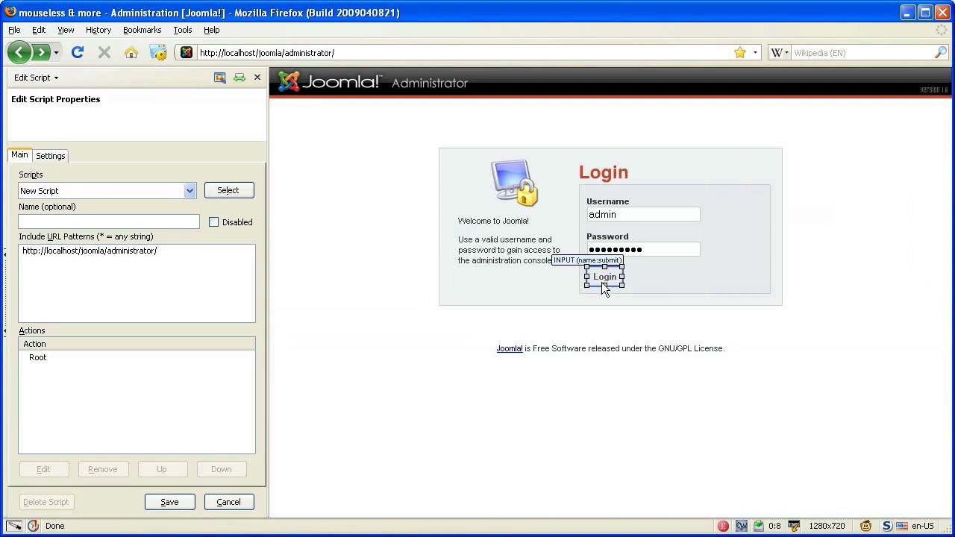
left_click(602, 279)
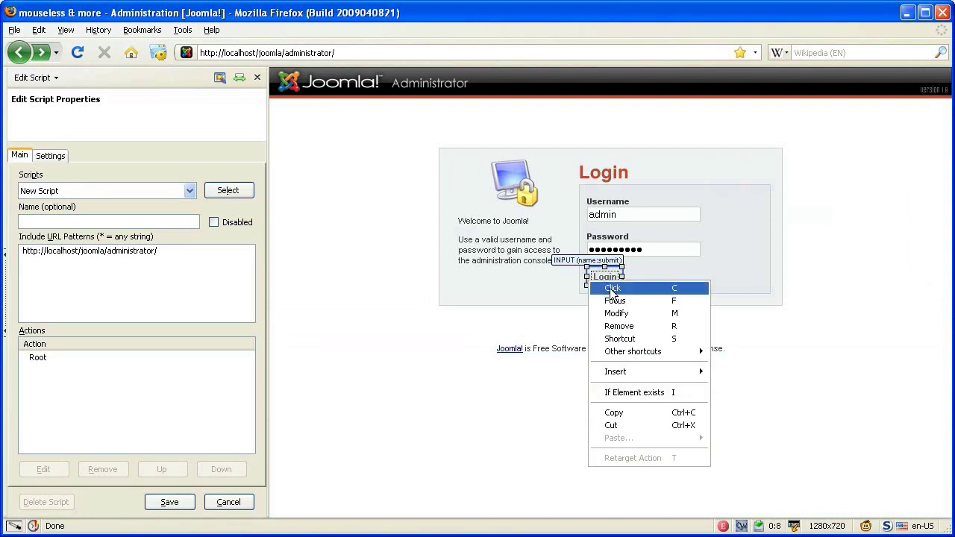
left_click(611, 291)
key("Return")
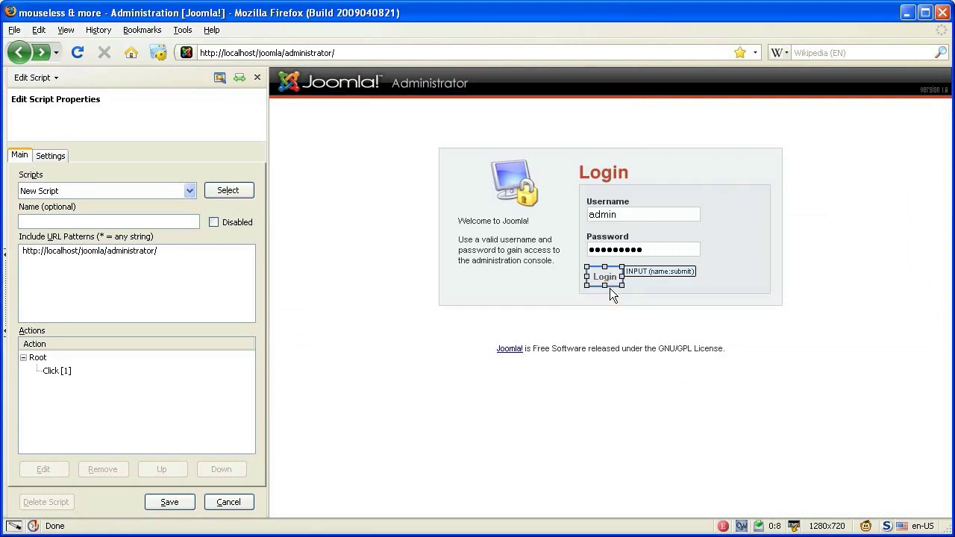
left_click(163, 502)
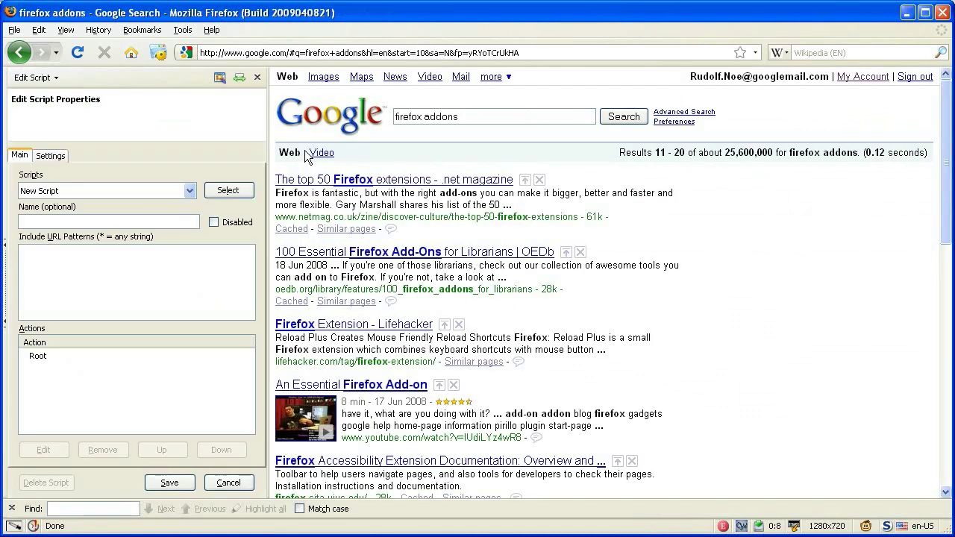
Add a Shortcut action with short string E for the Google search field to a new script
right_click(486, 119)
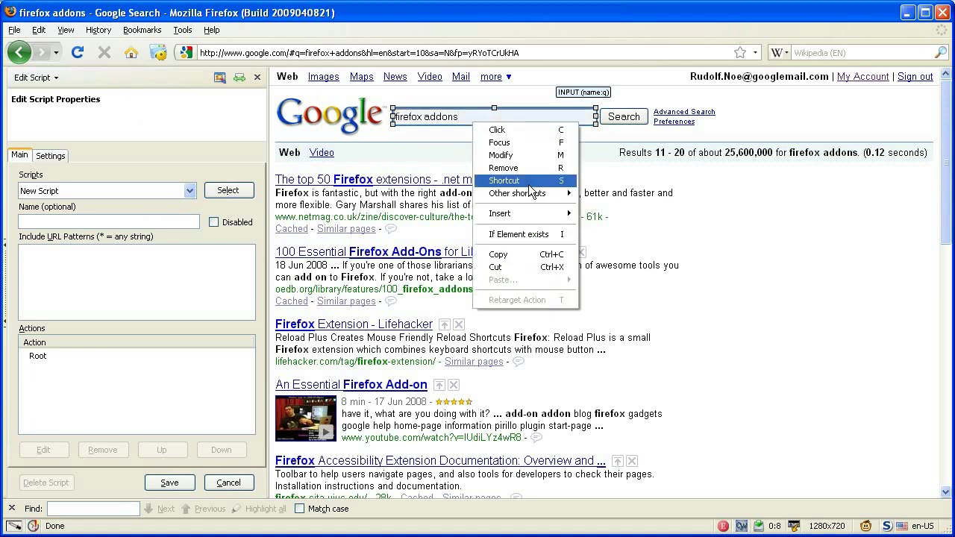
left_click(528, 185)
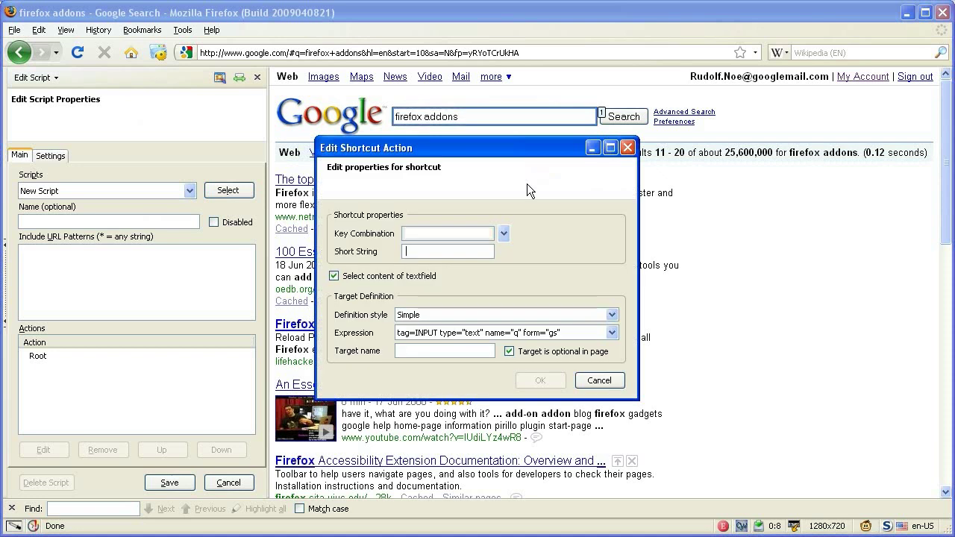
type("E")
key("Return")
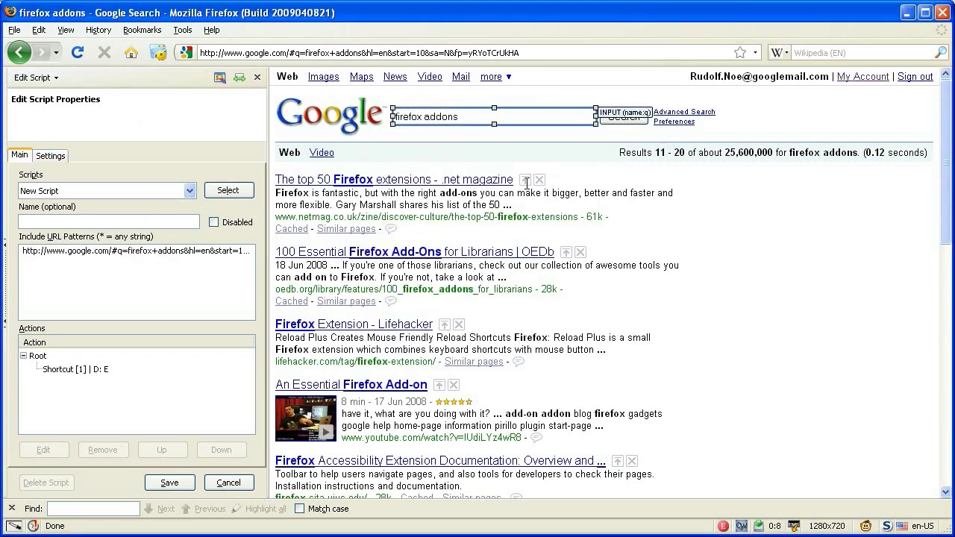
left_click(177, 252)
left_click(177, 252)
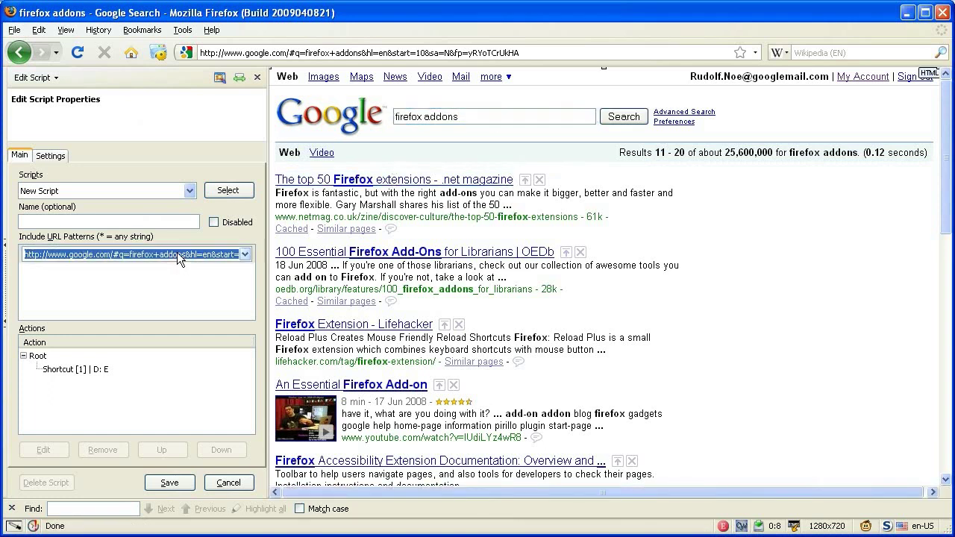
key("End")
key("Home")
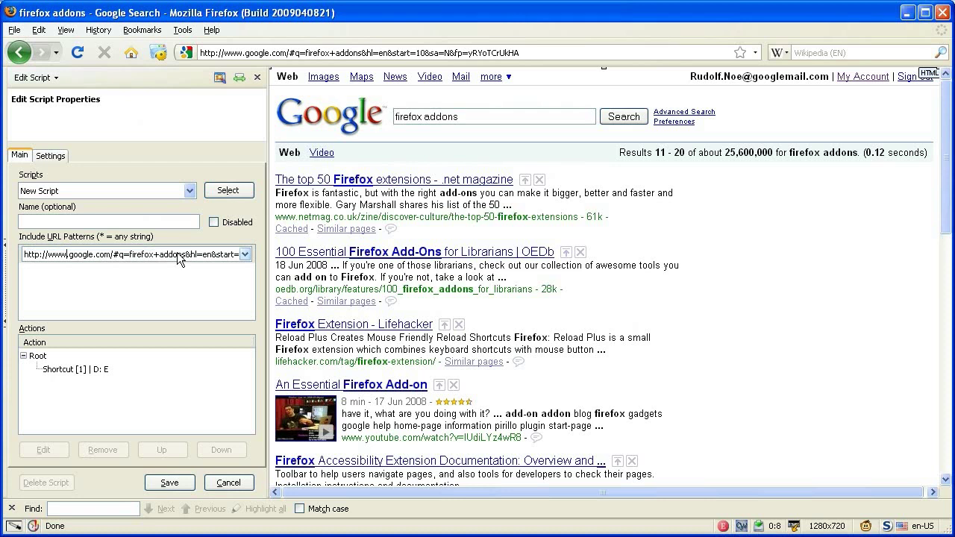
key("shift+End")
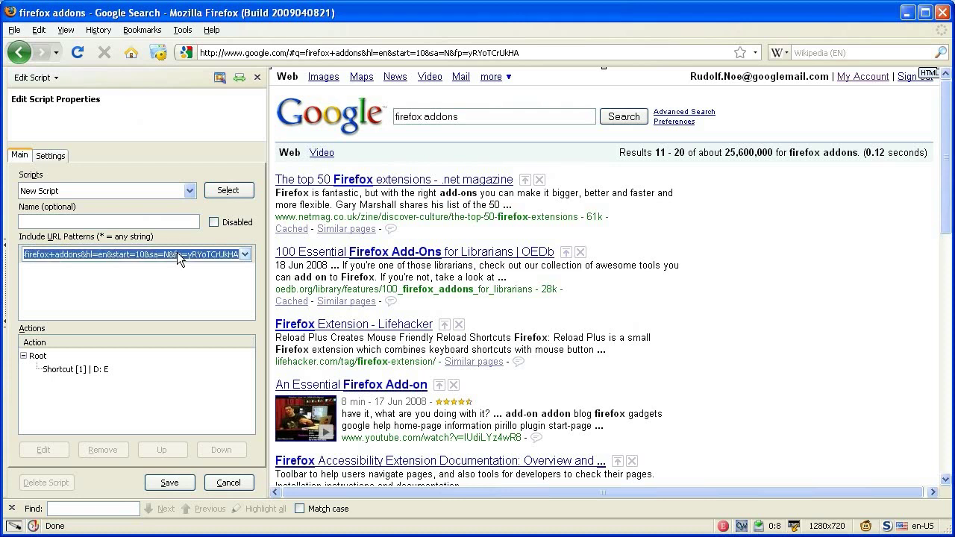
key("Delete")
type("*")
key("Return")
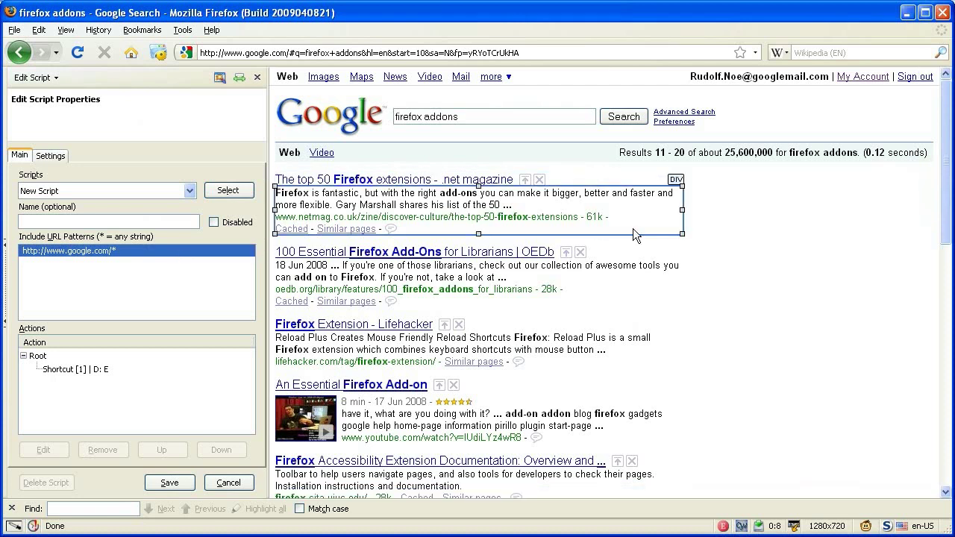
Add a List View action for the whole search results list, with R as the short string to focus it
key("w")
key("w")
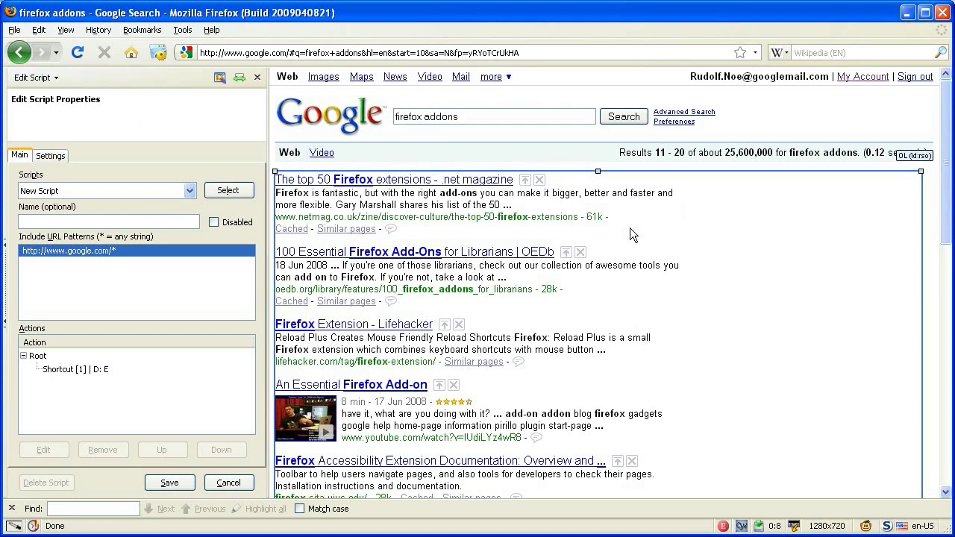
key("Return")
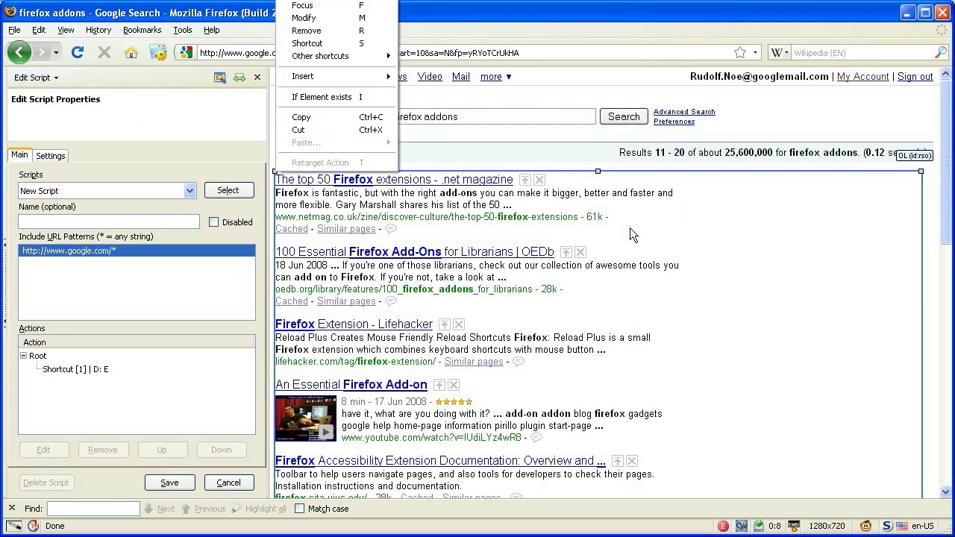
key("Down")
key("Down")
key("Down")
key("Down")
key("Right")
key("Down")
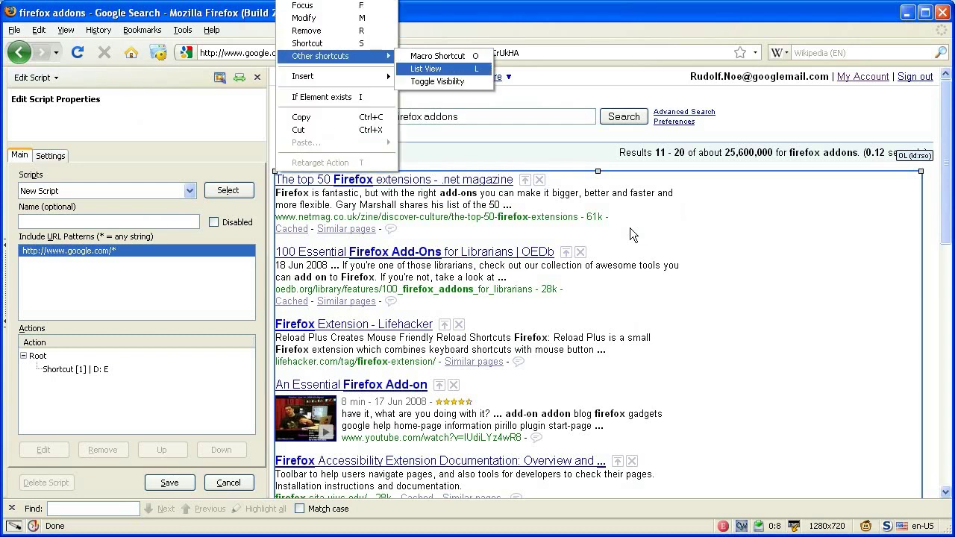
key("Return")
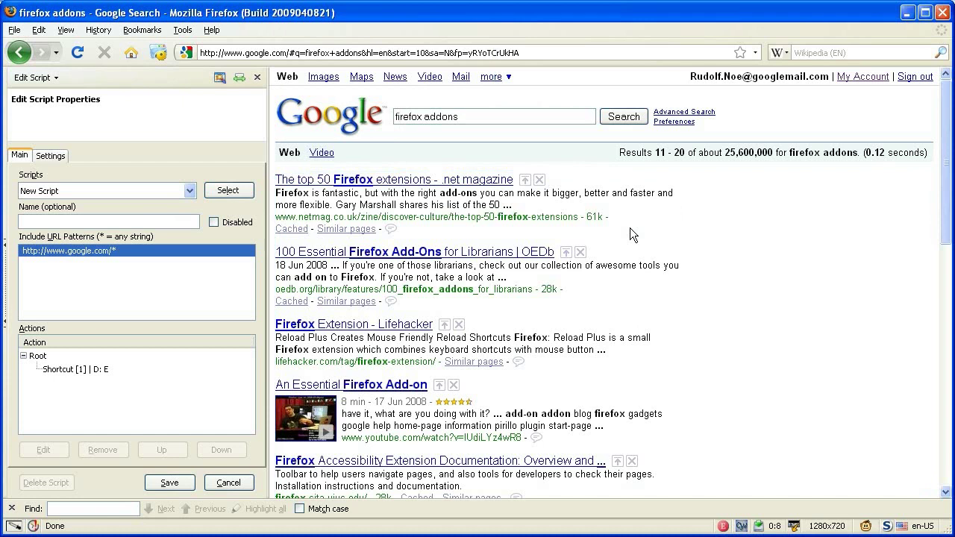
type("R")
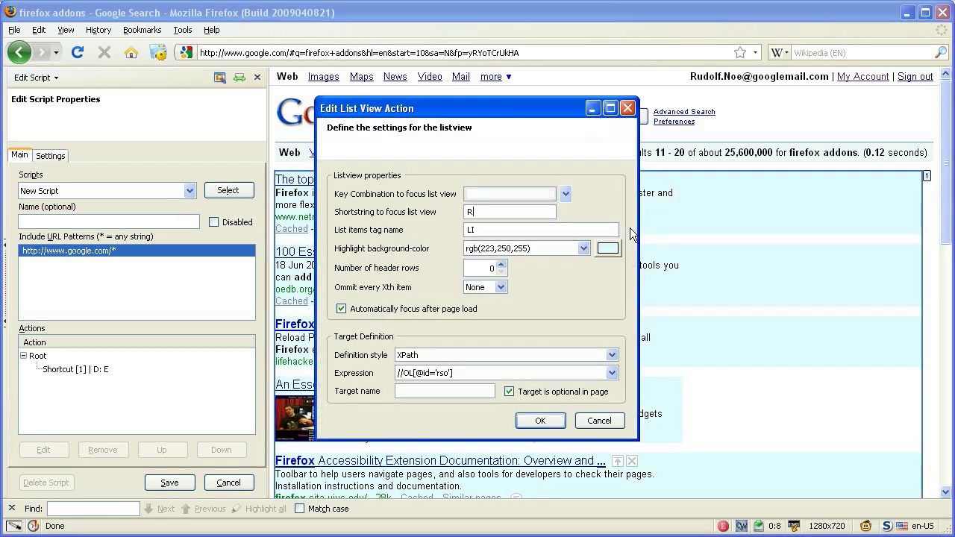
key("Return")
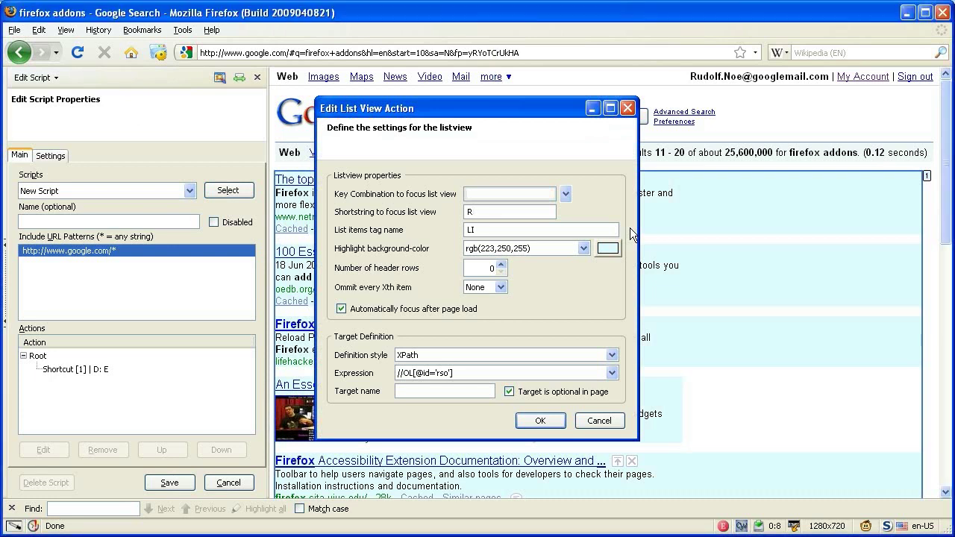
Add a Shortcut action with key combination RIGHT for the Next link below the search results
scroll(649, 279, "down", 10)
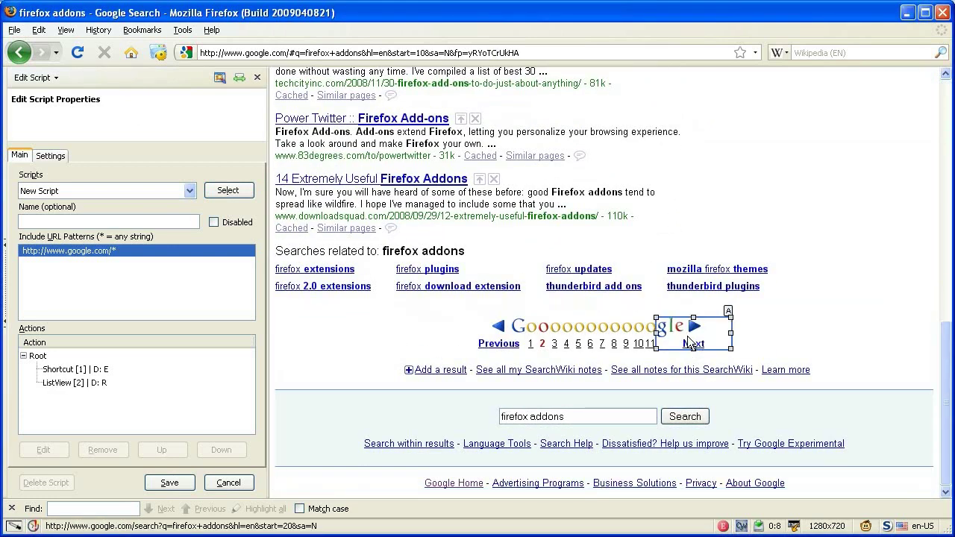
right_click(687, 342)
key("Down")
key("Down")
key("Down")
key("Down")
key("Down")
key("Return")
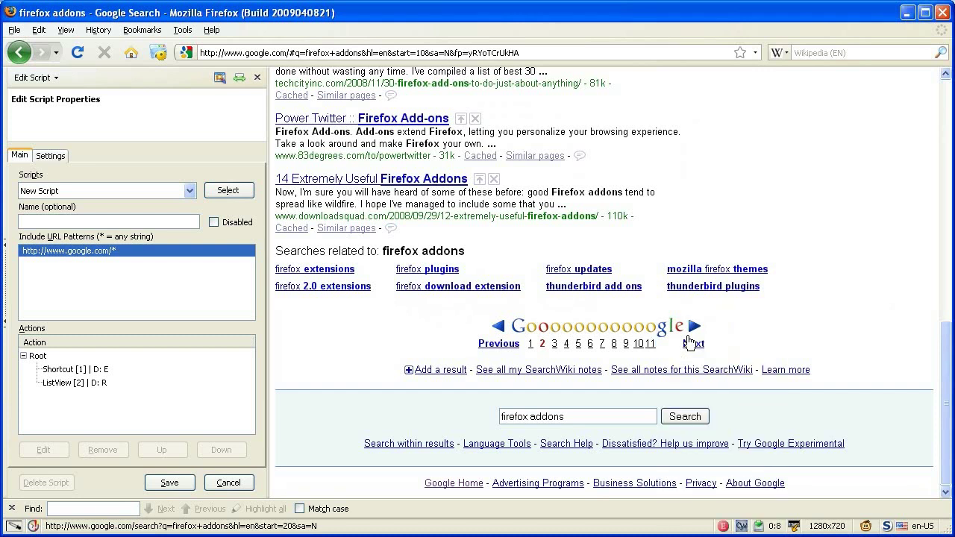
key("Right")
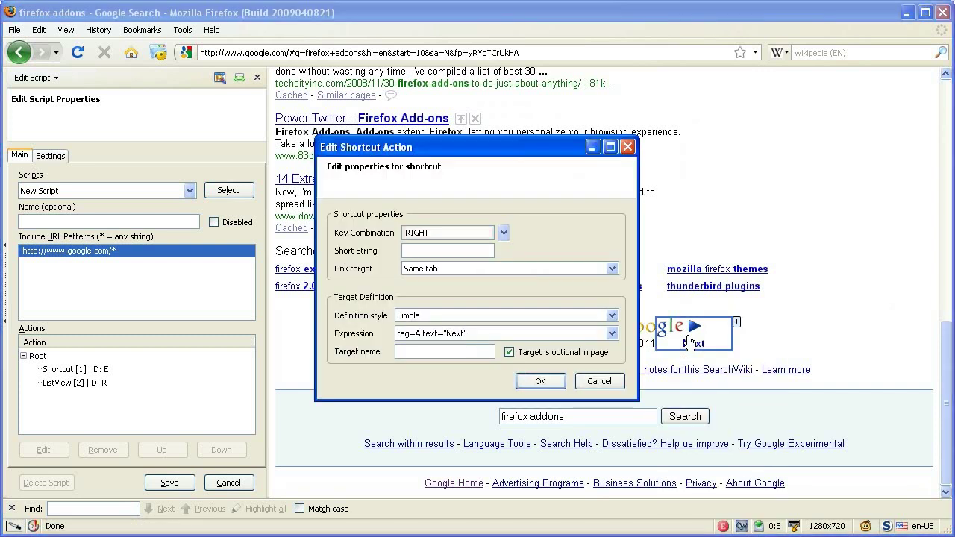
key("Return")
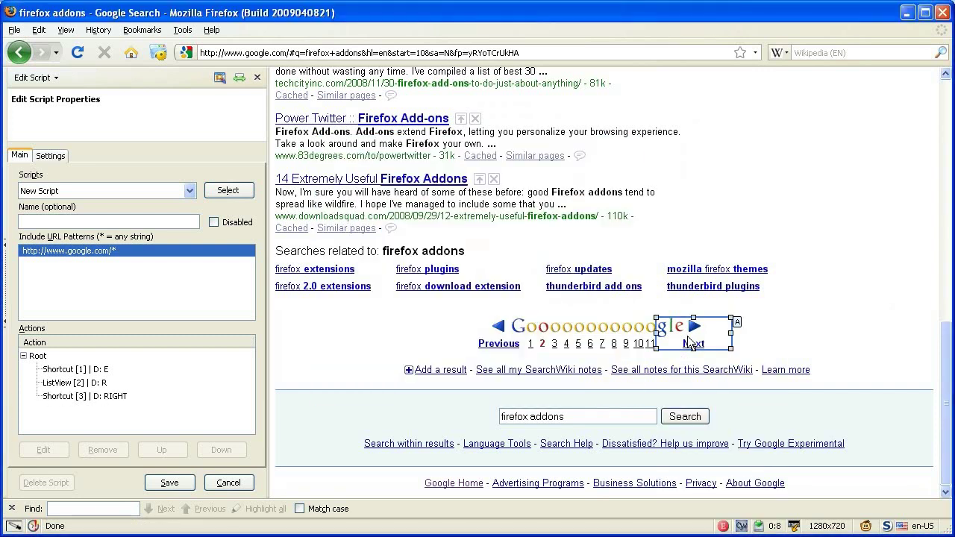
Add a Shortcut action with key combination LEFT for the Previous link and save the script
right_click(489, 351)
key("Down")
key("Down")
key("Down")
key("Down")
key("Down")
key("Return")
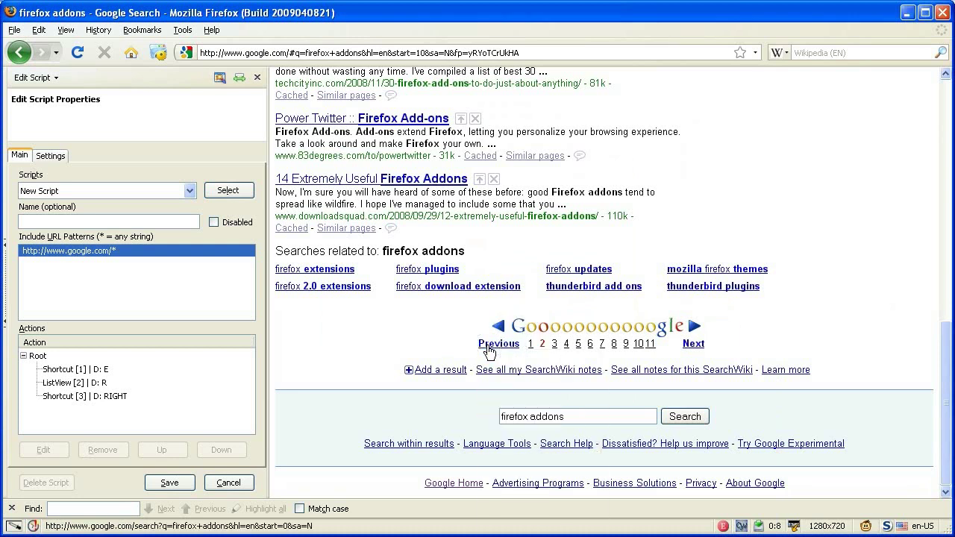
key("Left")
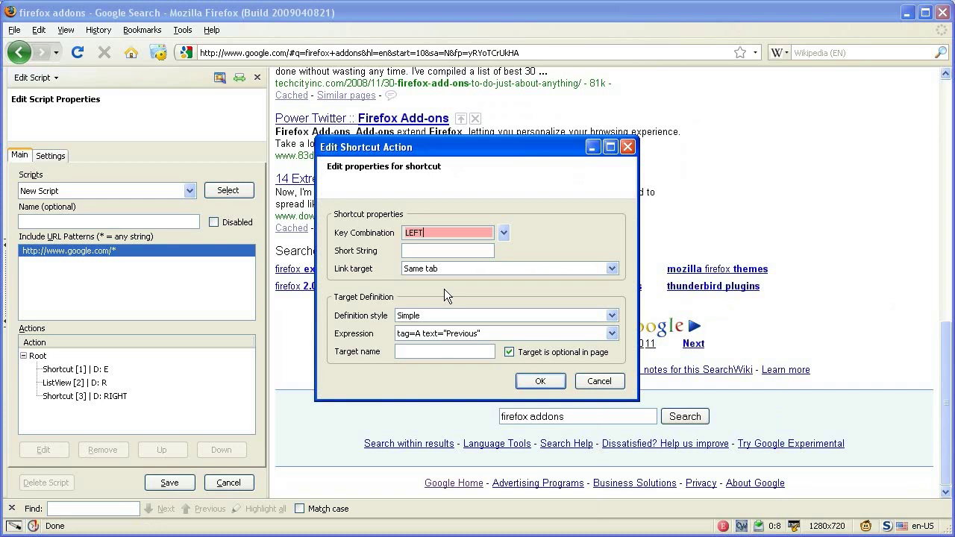
key("Tab")
key("Return")
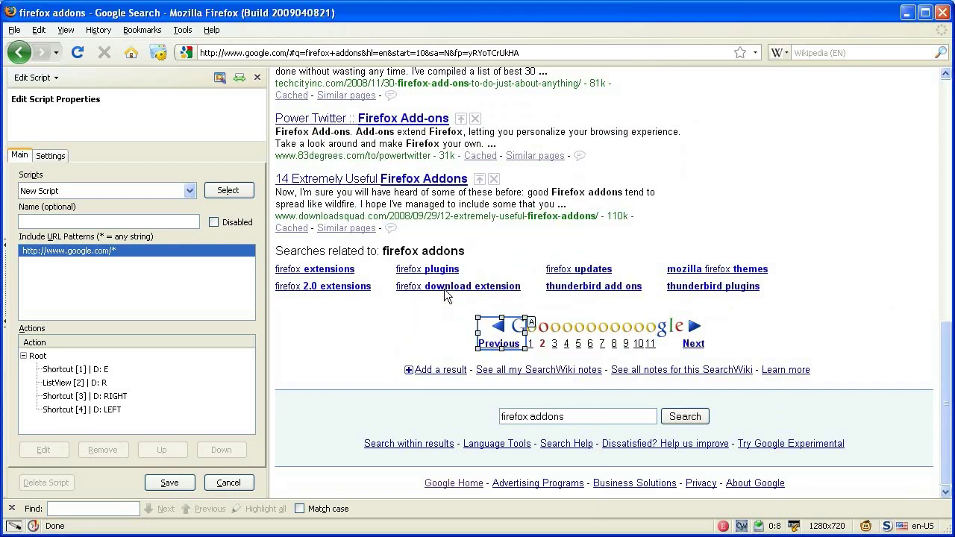
key("ctrl+s")
Move the list view highlight down and up through the search results to test keyboard navigation
key("Down")
key("Down")
key("Down")
key("Down")
key("Down")
key("Down")
key("Down")
key("Down")
key("Down")
key("Down")
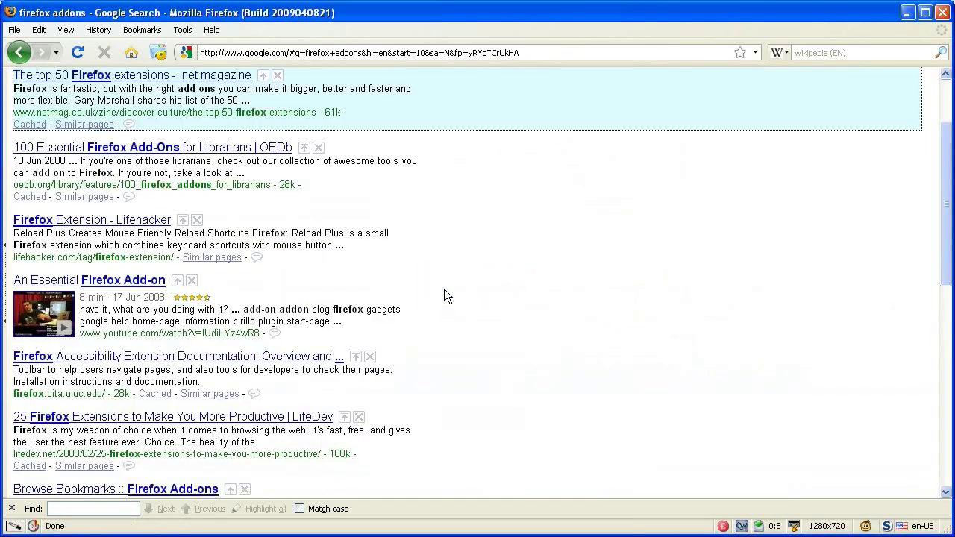
key("Up")
key("Up")
key("Up")
key("Up")
key("Up")
key("Up")
key("Up")
key("Up")
key("Up")
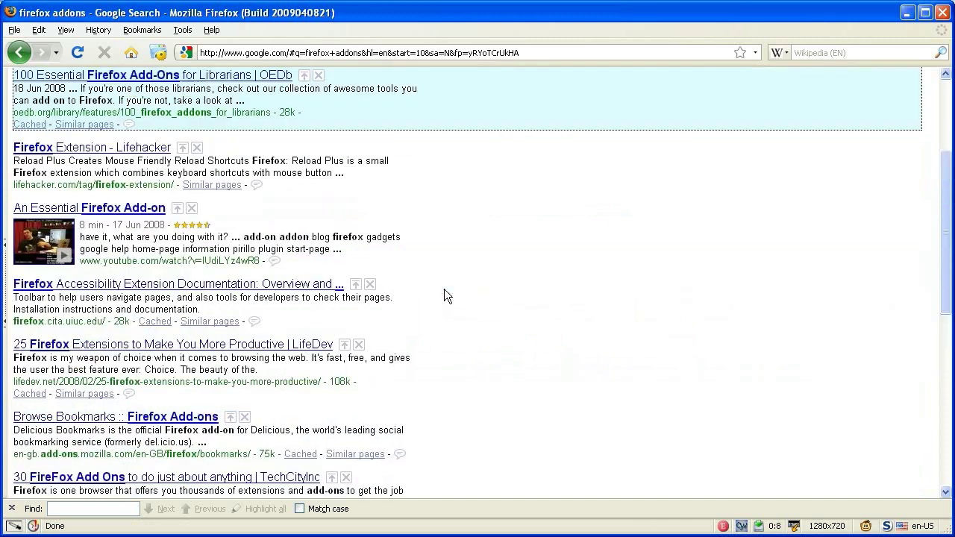
key("Down")
key("Up")
key("Down")
key("Down")
key("Down")
key("Down")
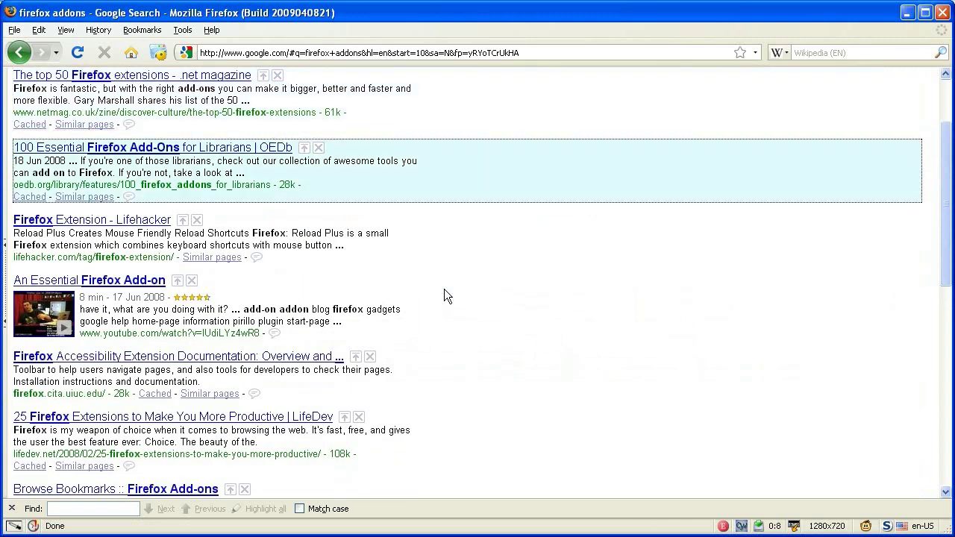
key("Up")
key("Up")
key("Up")
key("Up")
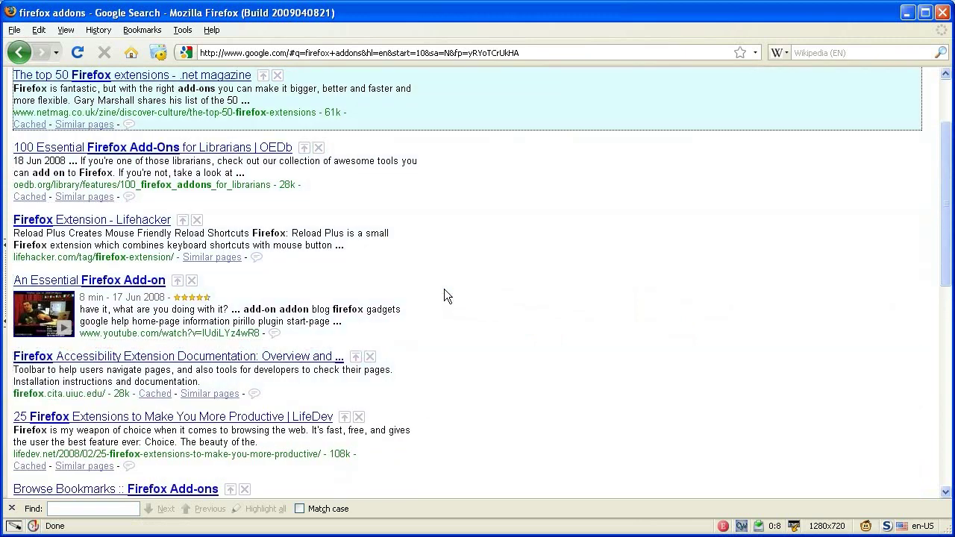
Test opening "The top 50 Firefox extensions" result in the same tab and in a new tab, returning to the results each time
key("Return")
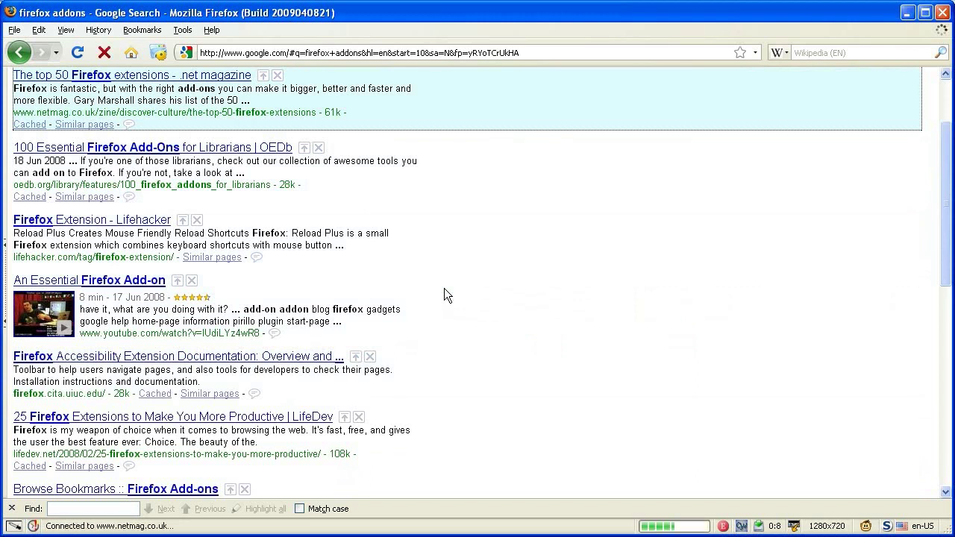
key("alt+Left")
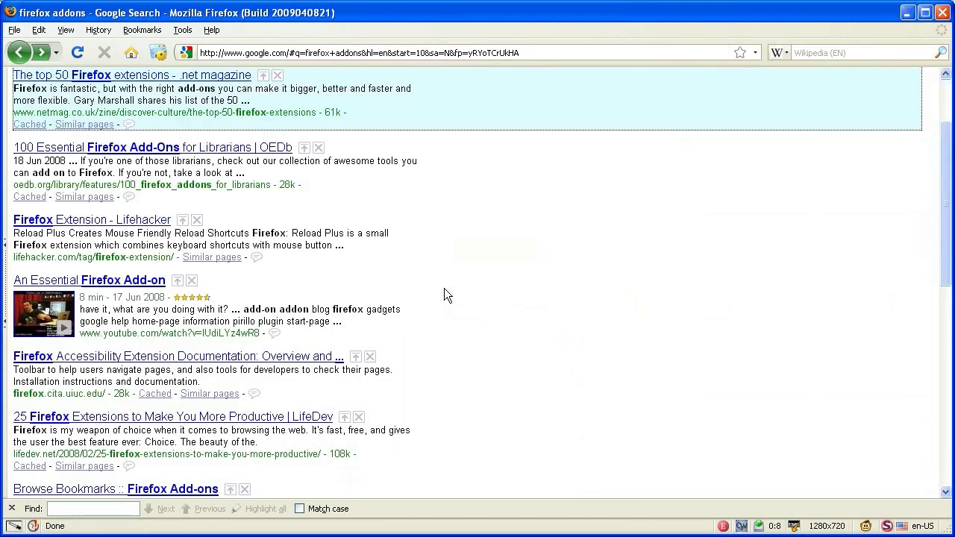
key("ctrl+Return")
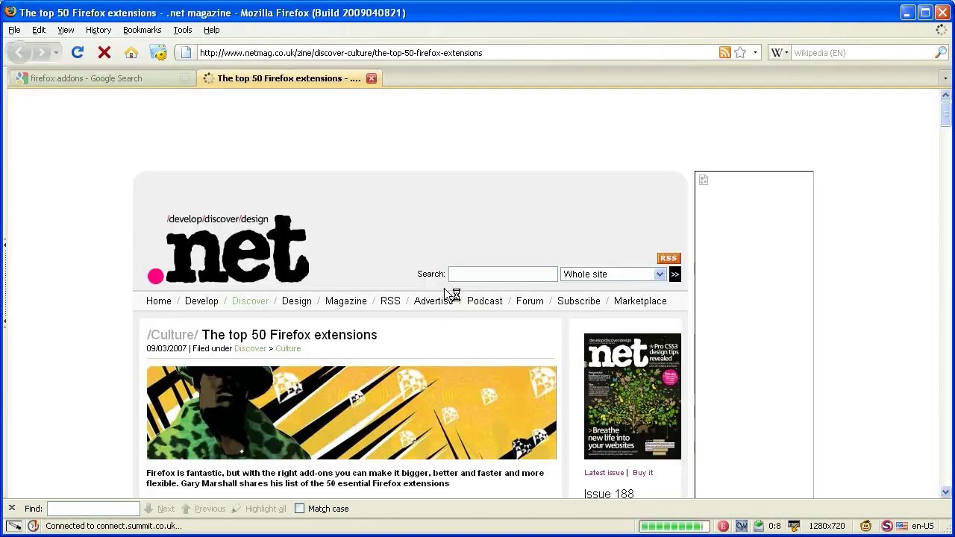
key("ctrl+Tab")
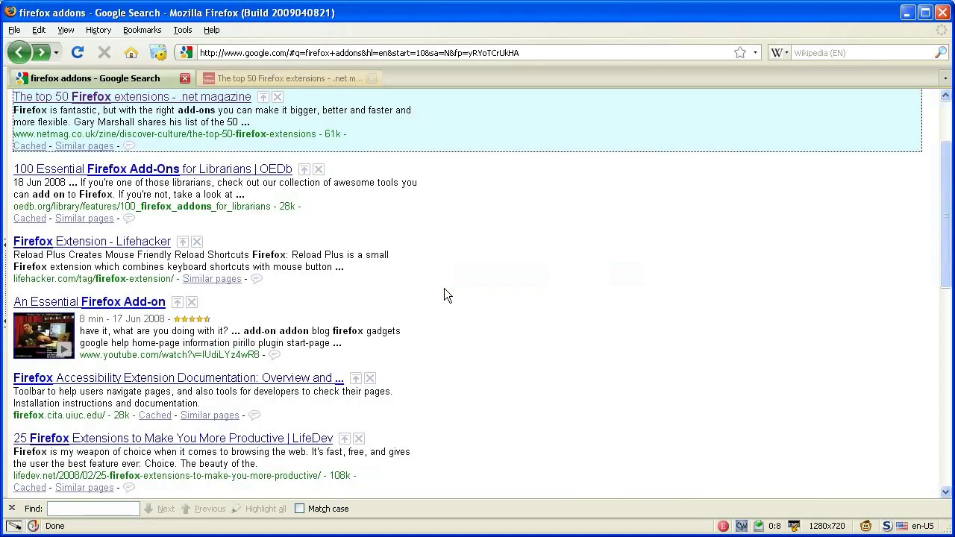
Replace the Google search field's text with "asdfasdfasdf" using its shortcut, and return focus to the results list
key("slash")
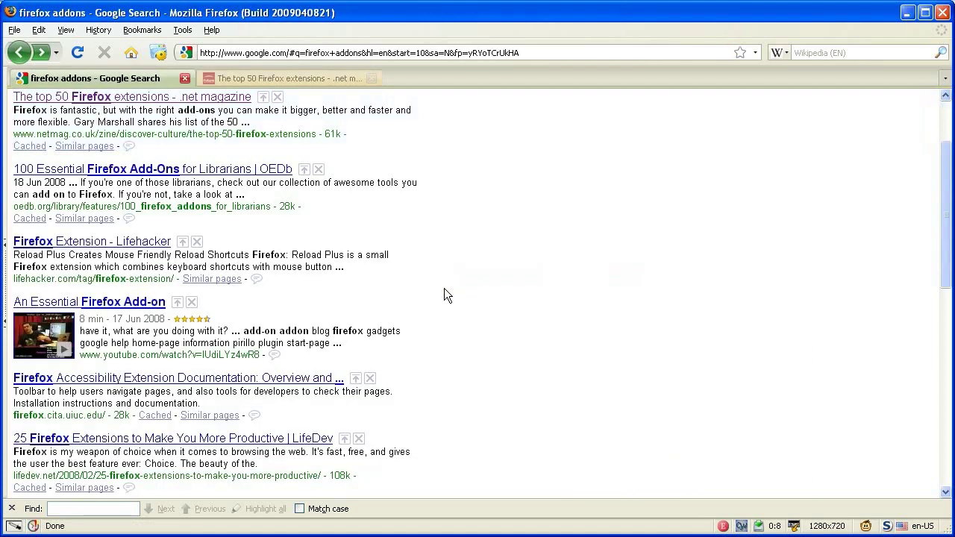
type("asdfasdfasdf")
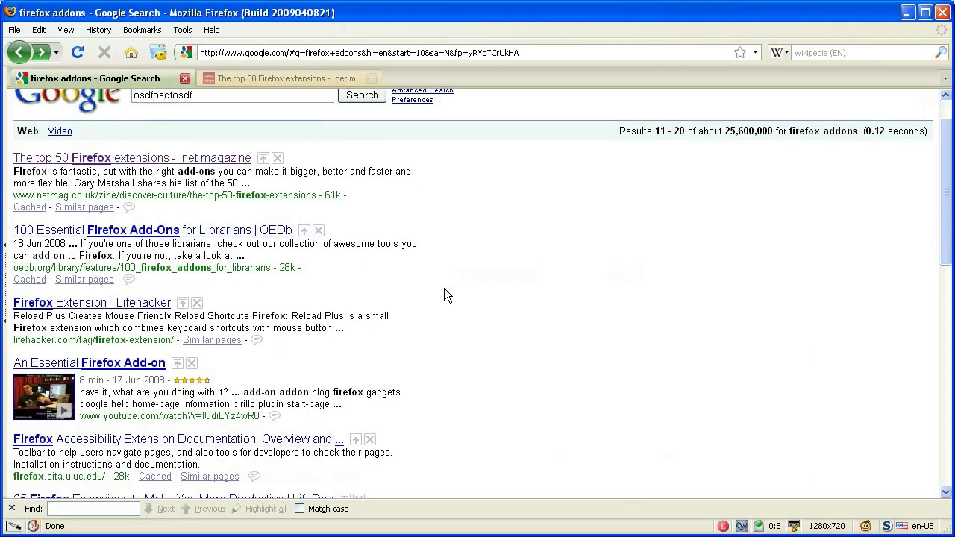
key("Escape")
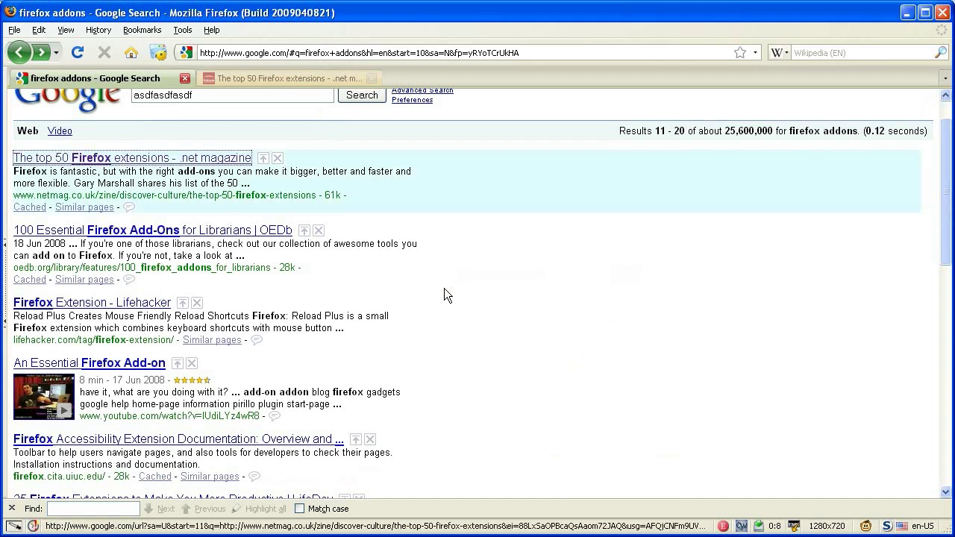
Test paging forward through the search results with the shortcut assigned to the Next link
key("Right")
key("Right")
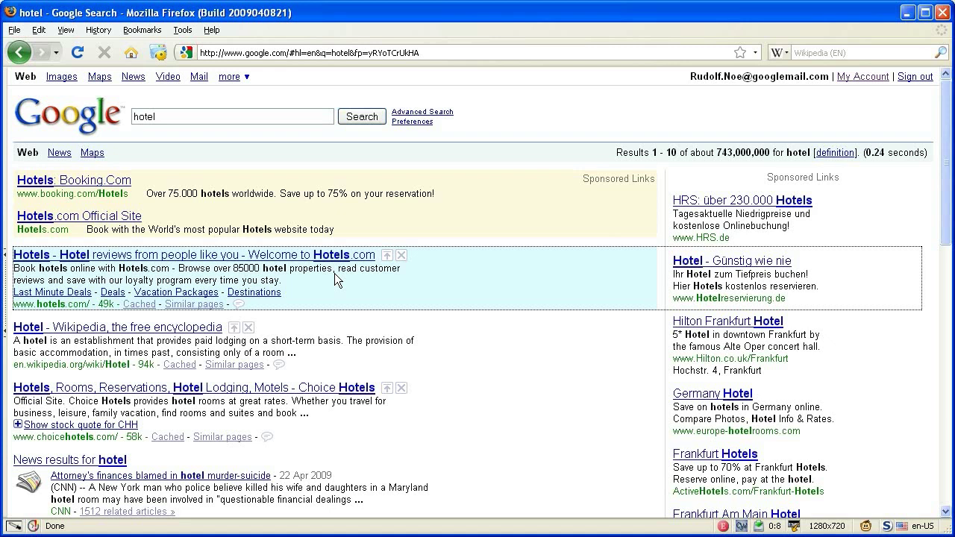
Open the Google script for editing and widen the search field to about 391 px
key("F8")
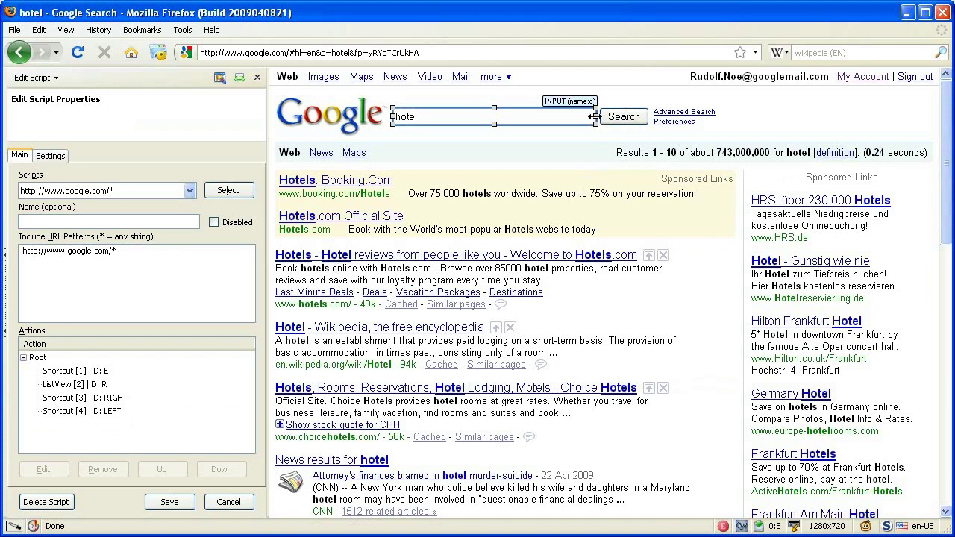
left_click_drag(594, 116, 681, 112)
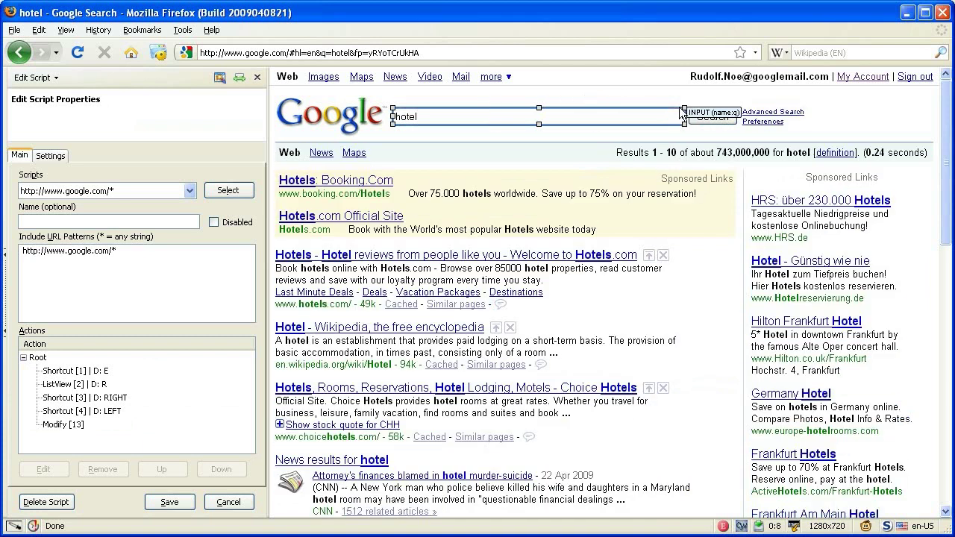
Add a Modify action giving the search field color #000099, background #FFFF99 and repetition behavior Run always
right_click(430, 117)
left_click(457, 164)
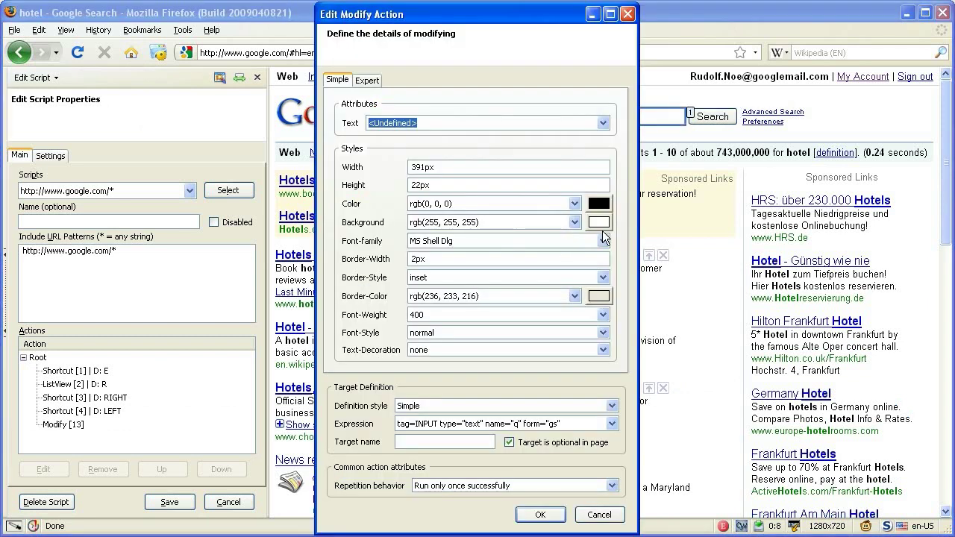
left_click(598, 203)
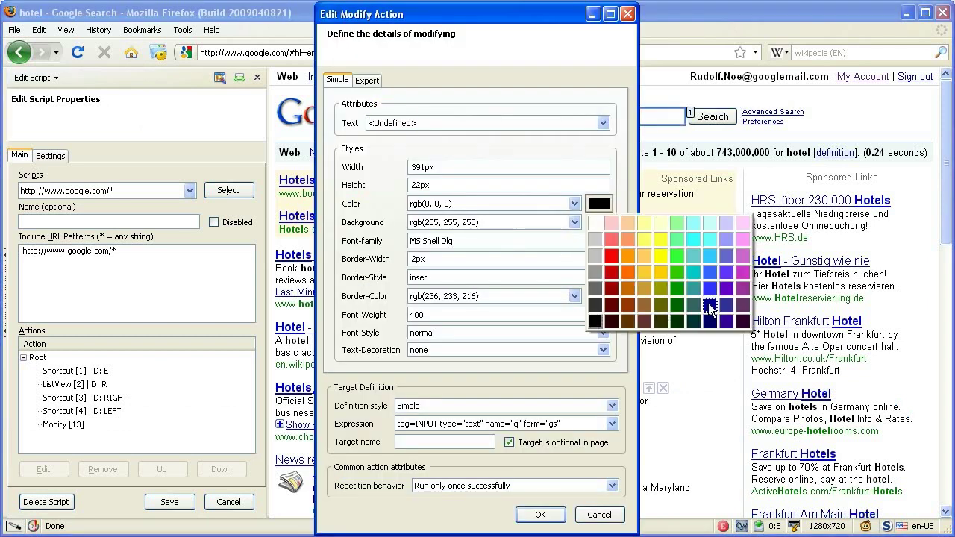
left_click(708, 306)
left_click(599, 222)
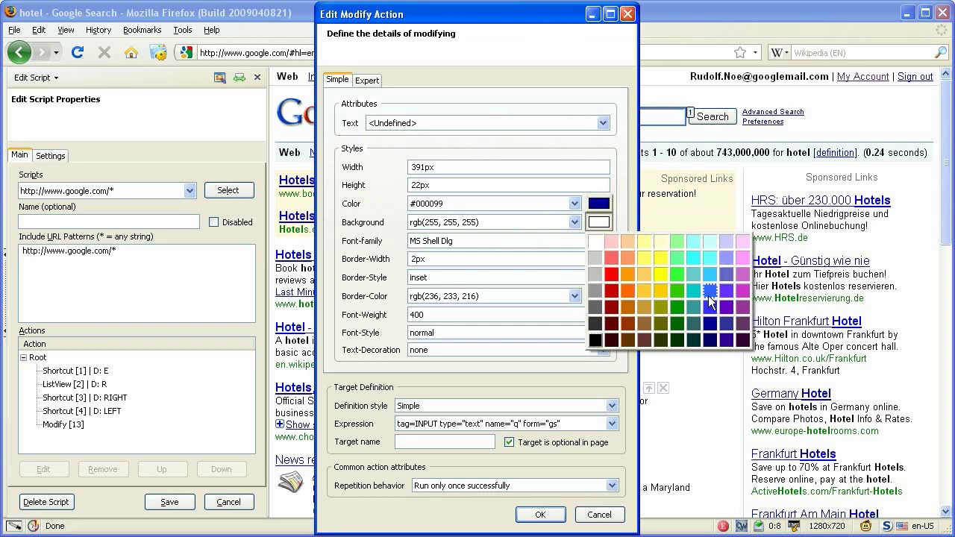
left_click(660, 242)
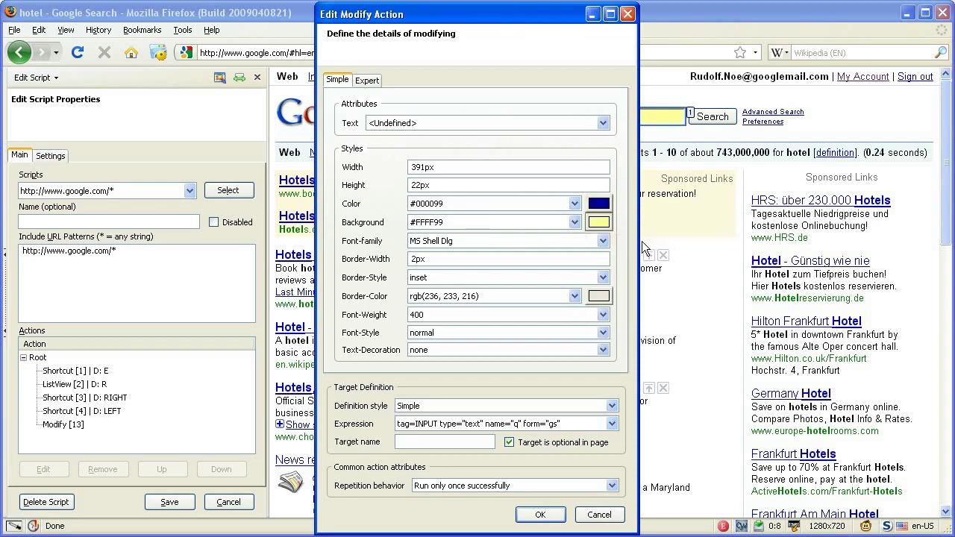
left_click(524, 484)
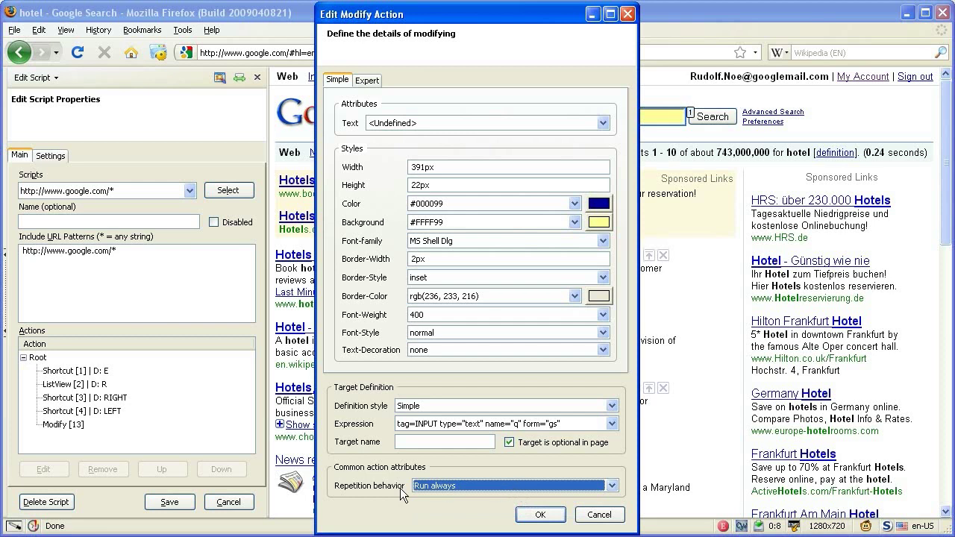
left_click(540, 514)
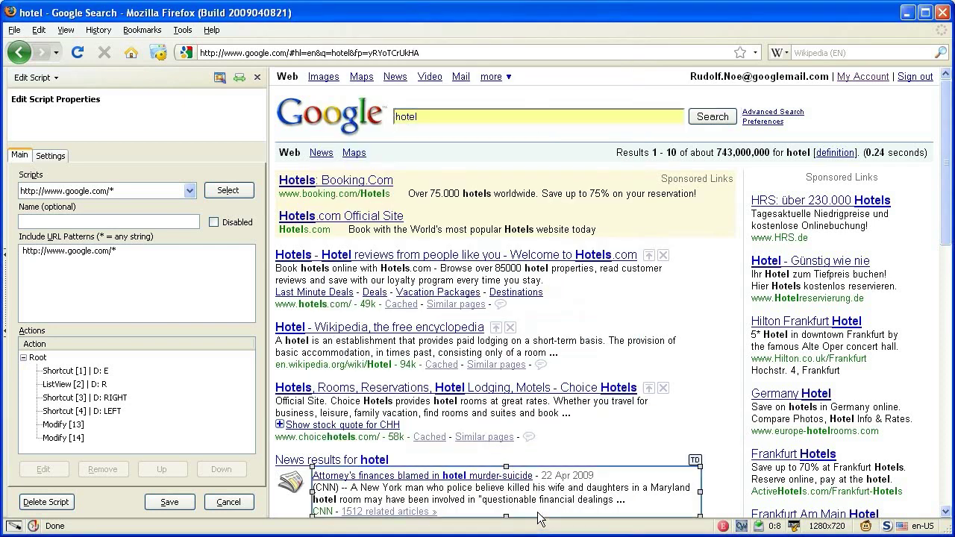
Set the repetition behavior of the search field's first Modify action to Run always
left_click(66, 425)
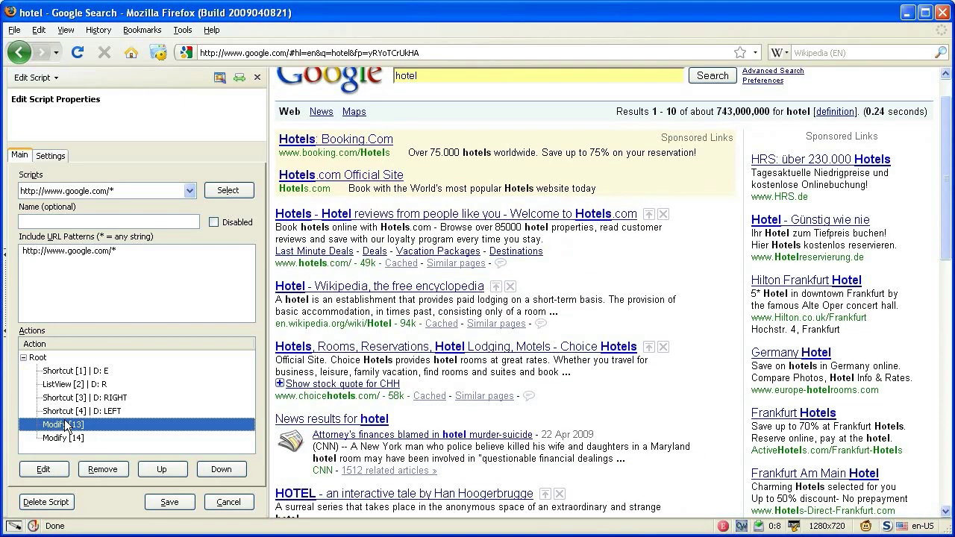
double_click(64, 423)
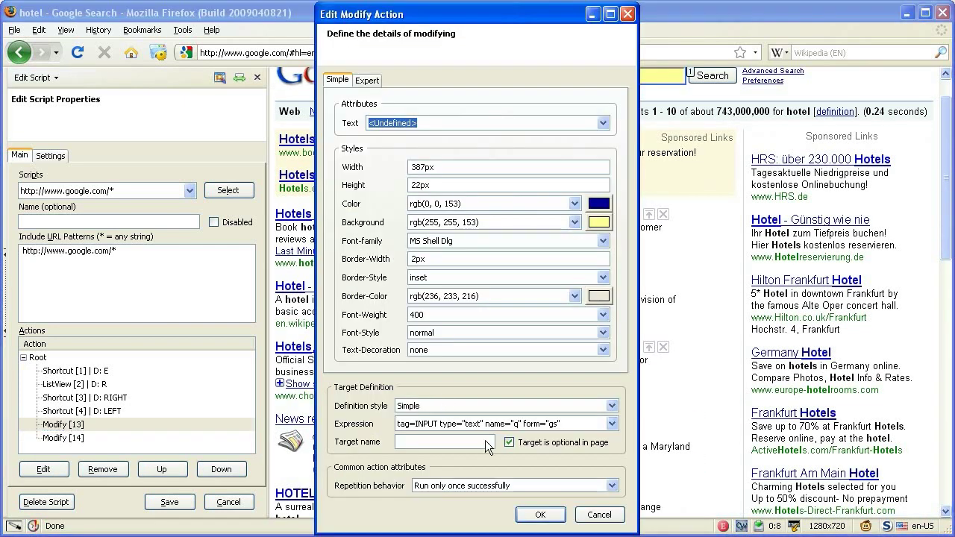
left_click(505, 488)
left_click(506, 499)
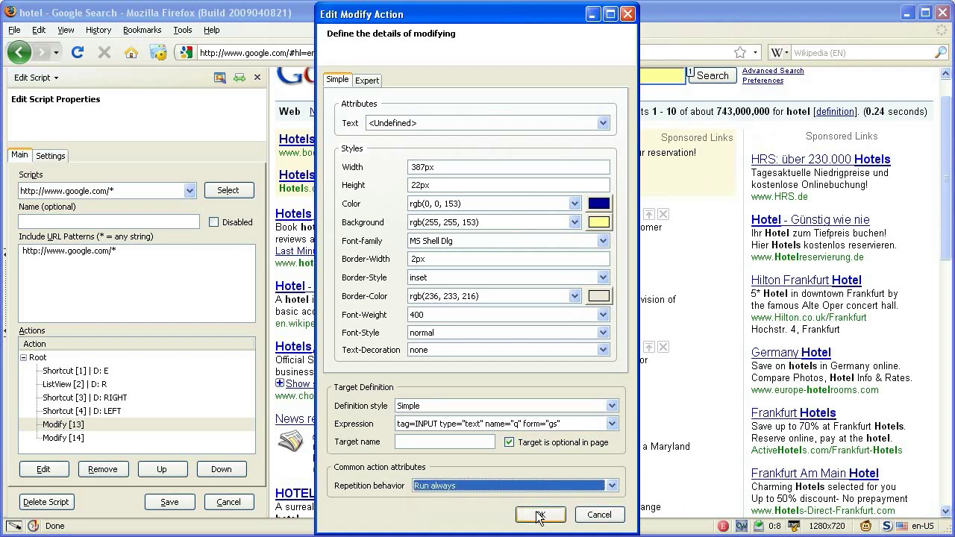
left_click(539, 515)
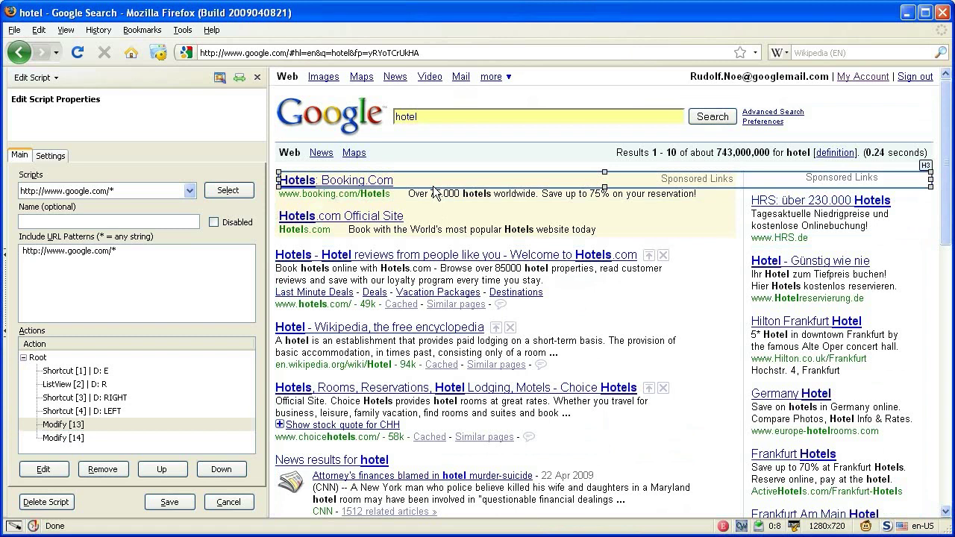
Add a Remove action for the whole sponsored links block above the results (DIV tads), accepting its default attributes
key("w")
key("w")
key("w")
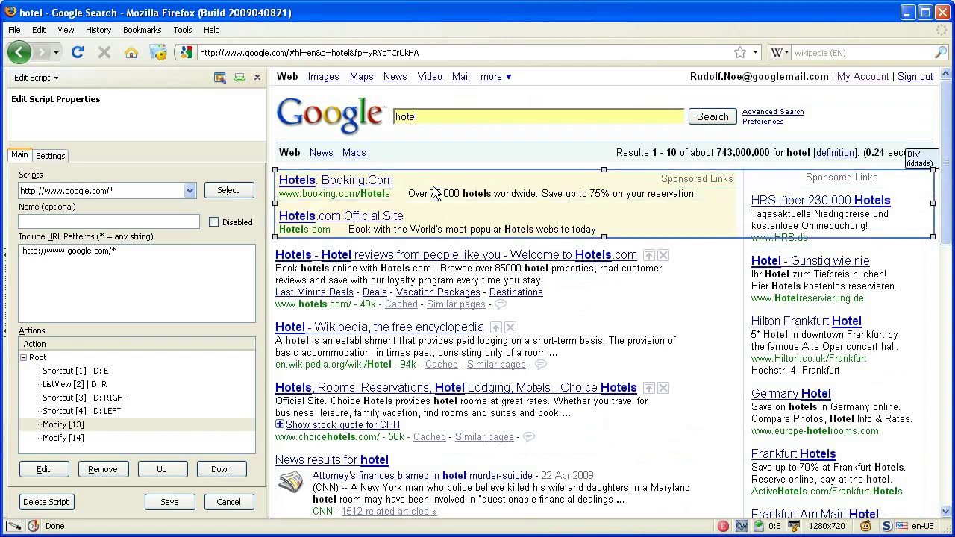
left_click(436, 194)
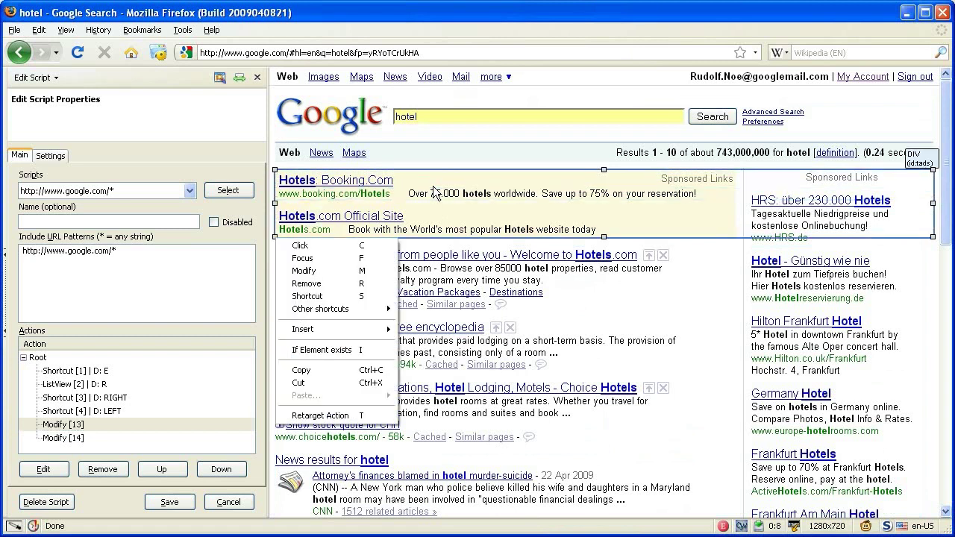
key("Down")
key("Down")
key("Down")
key("Down")
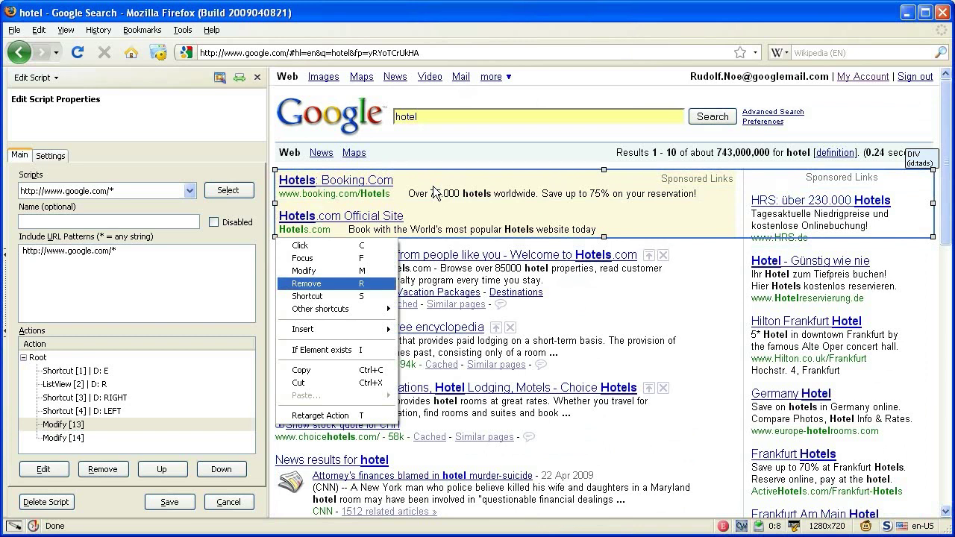
key("Return")
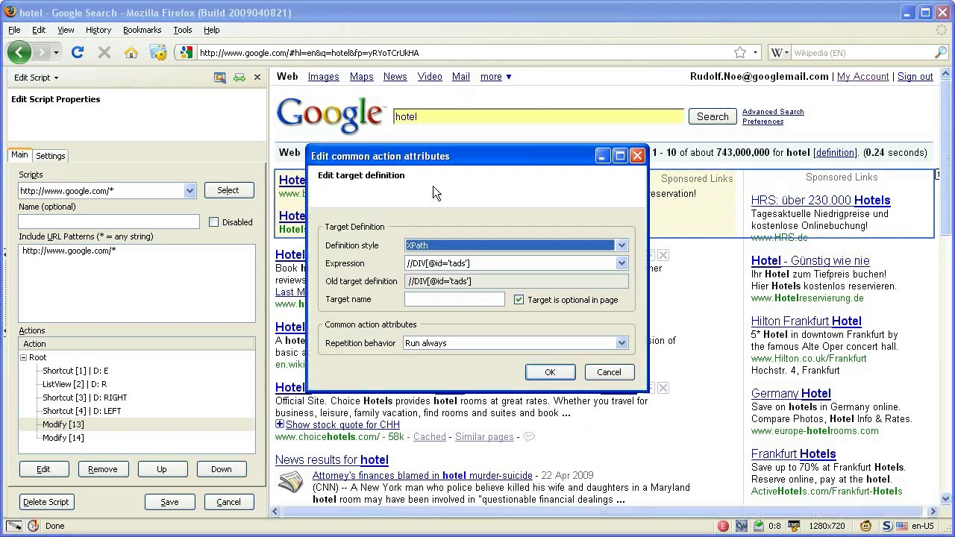
key("Return")
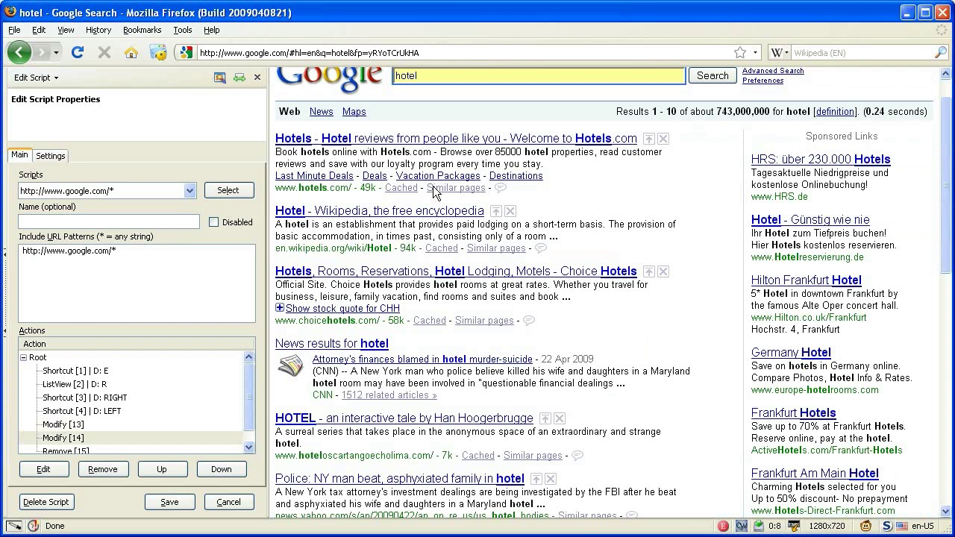
Add a Toggle Visibility shortcut with short string A, initially hidden, for the sponsored links column (TD rhsline), and save the script
right_click(837, 228)
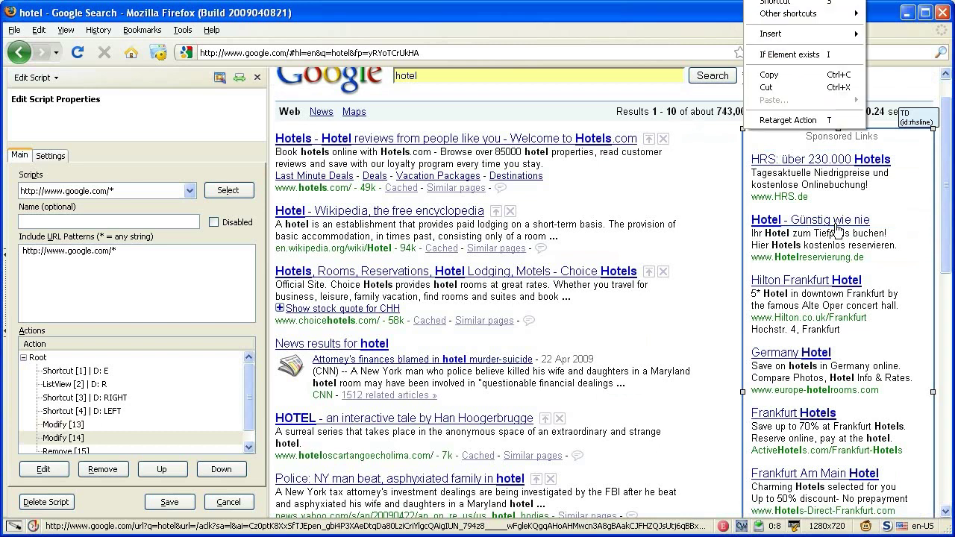
key("Down")
key("Down")
key("Right")
key("Up")
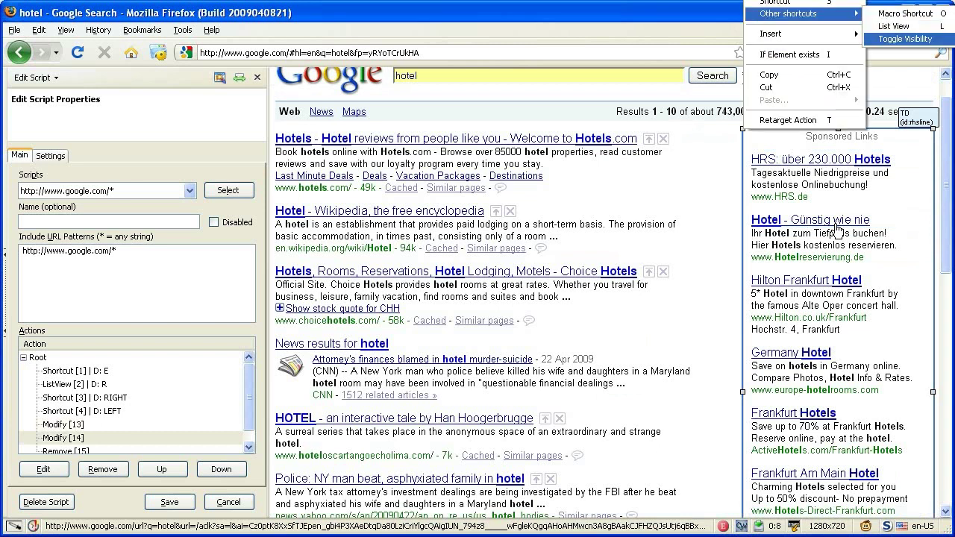
key("Return")
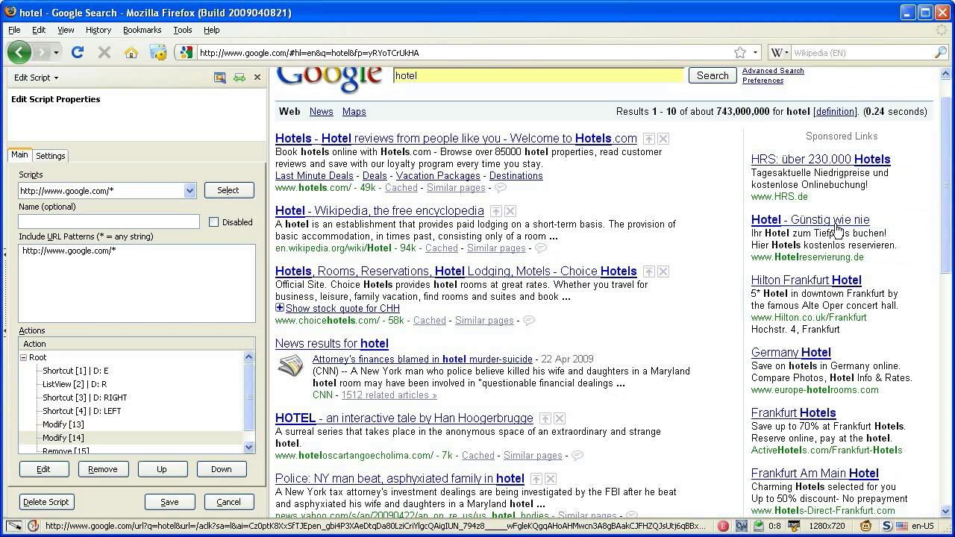
type("A")
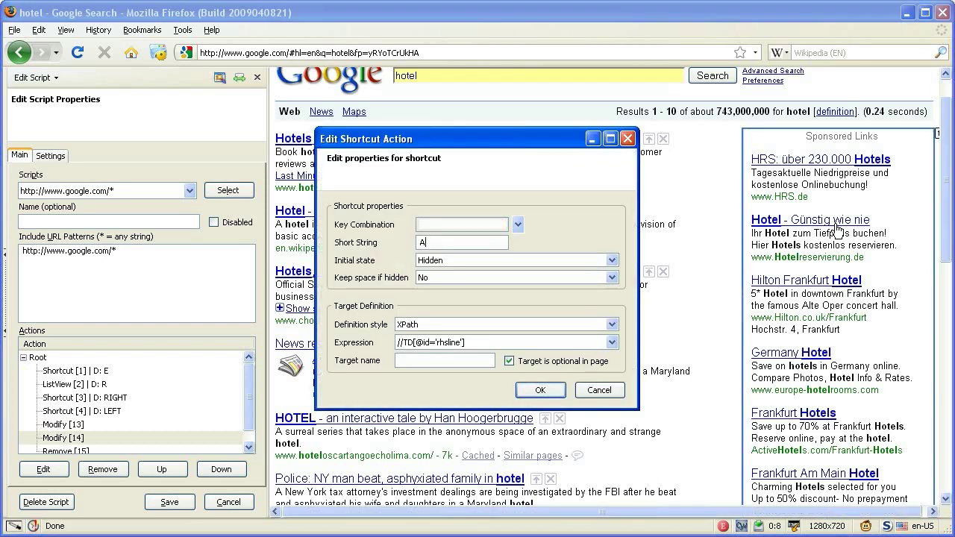
key("Tab")
key("Tab")
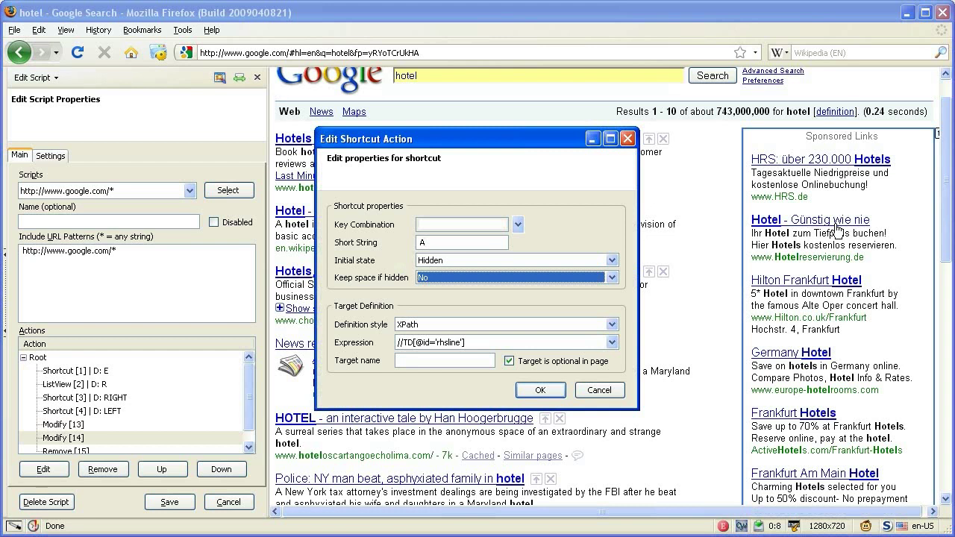
key("Return")
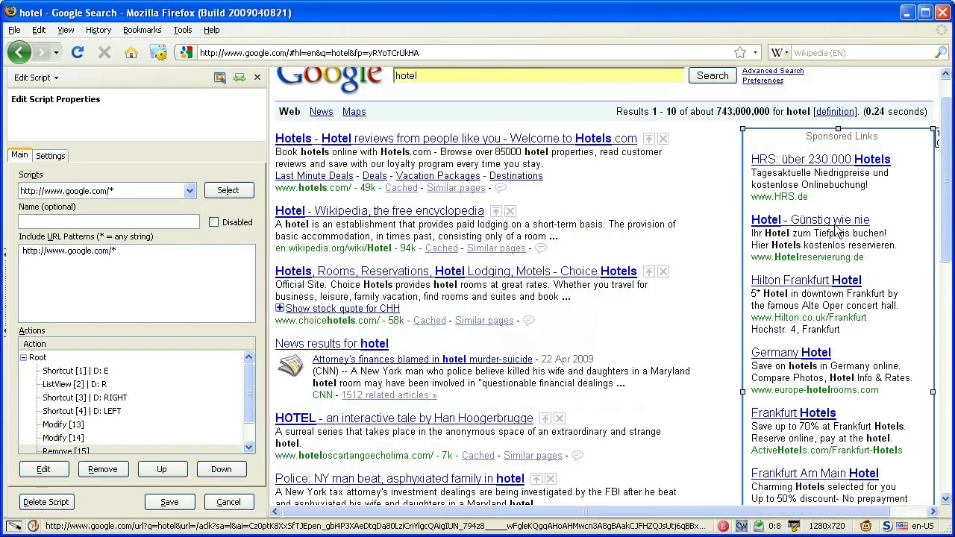
left_click(169, 505)
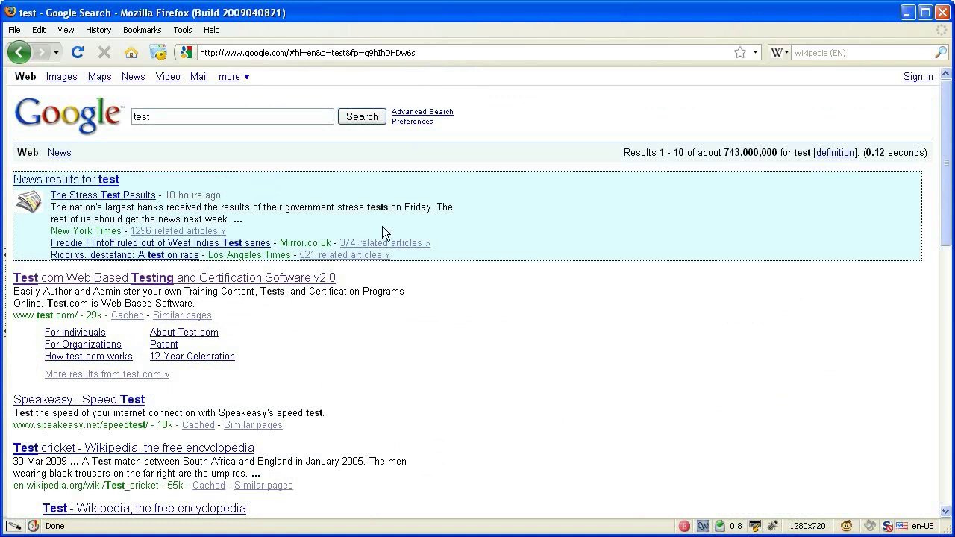
Reopen the script for editing on the "test" results page and add a Copy action for the related searches block (SPAN botstuff)
scroll(382, 226, "down", 15)
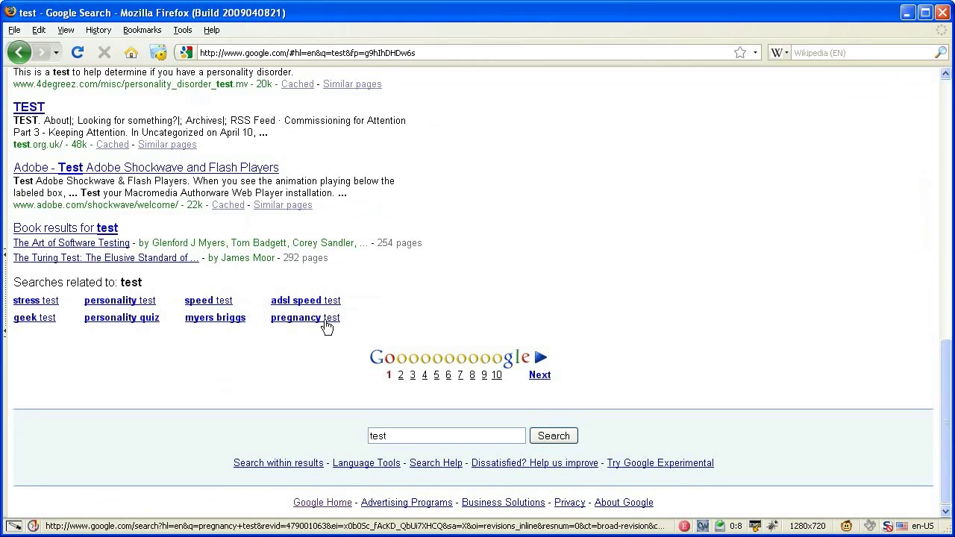
key("F4")
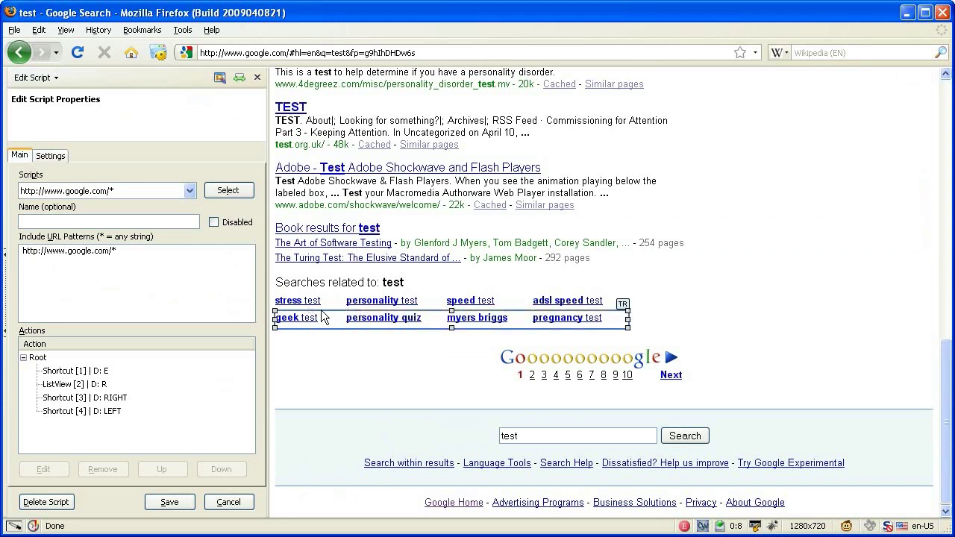
key("w")
key("w")
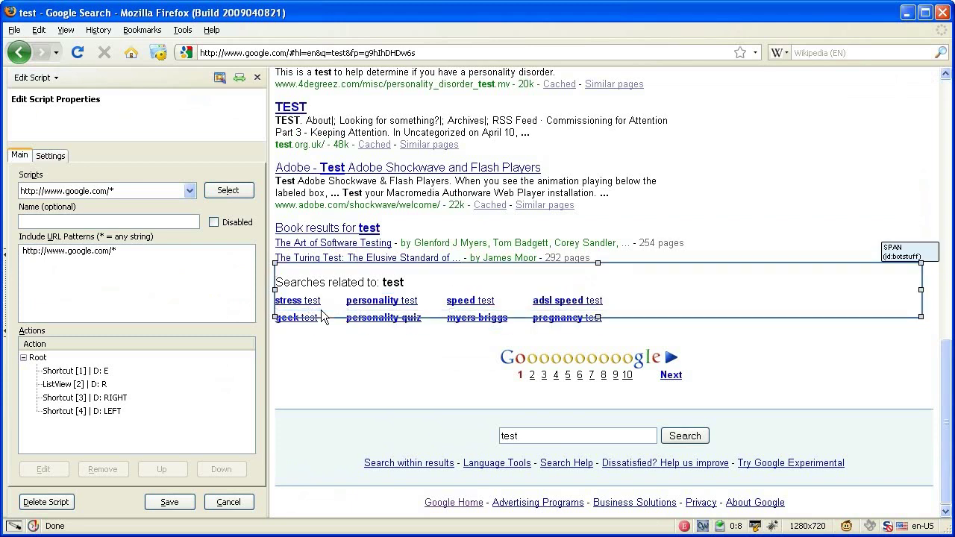
key("Menu")
key("Up")
key("Up")
key("Up")
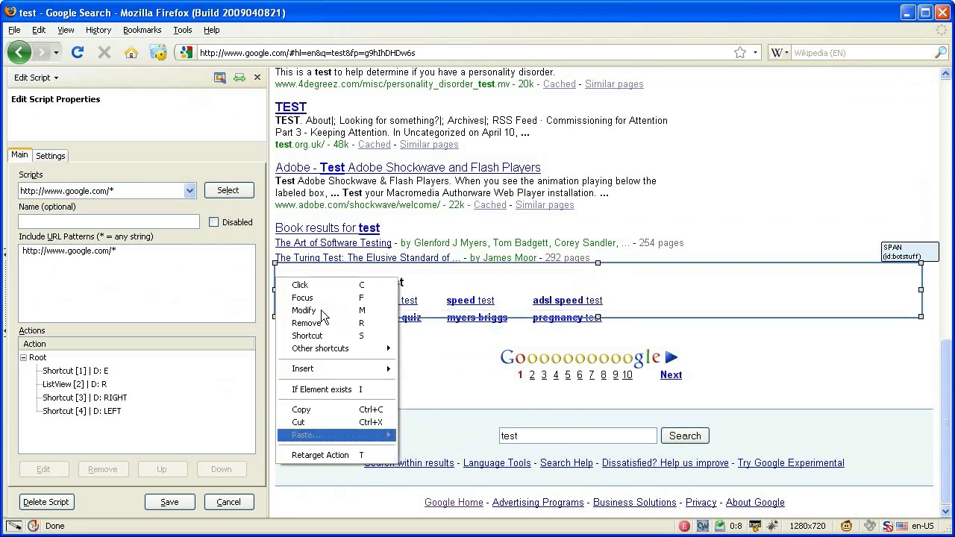
key("Return")
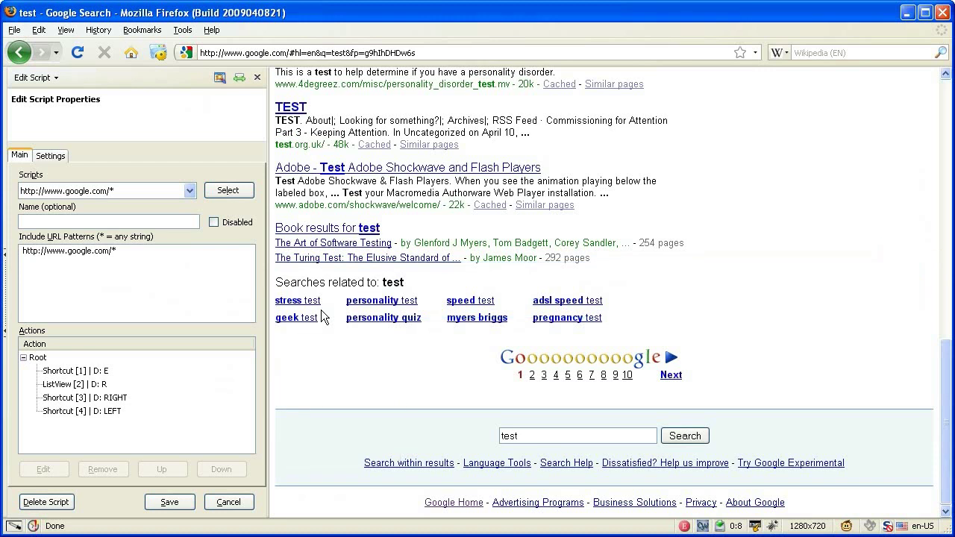
key("Return")
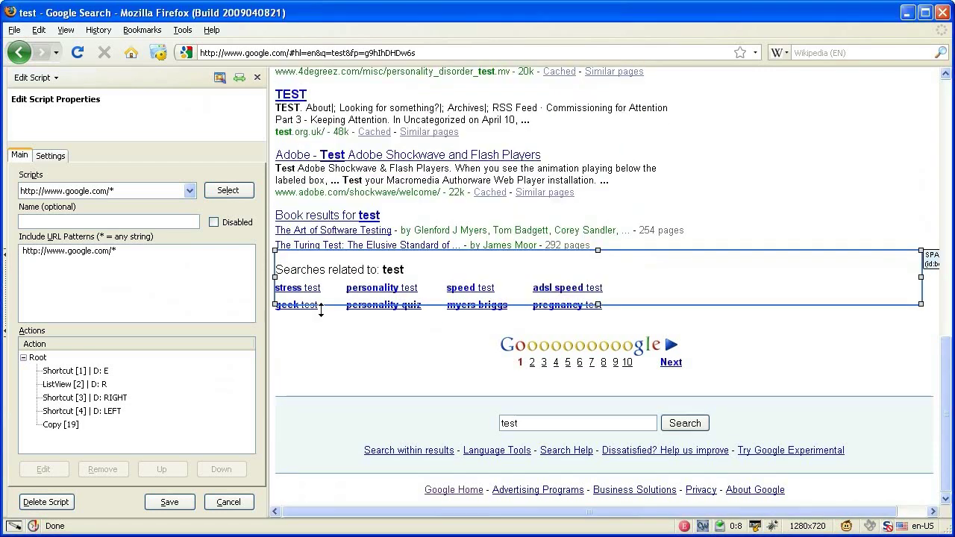
Paste the copied related searches block before the results container (DIV res), accepting the default attributes, and save the script
scroll(705, 300, "up", 13)
scroll(645, 306, "up", 6)
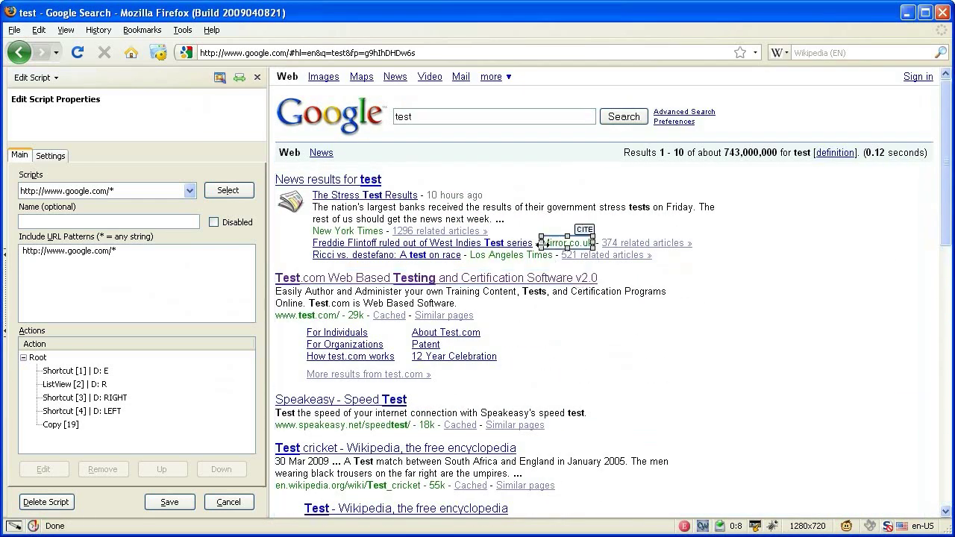
key("w")
key("w")
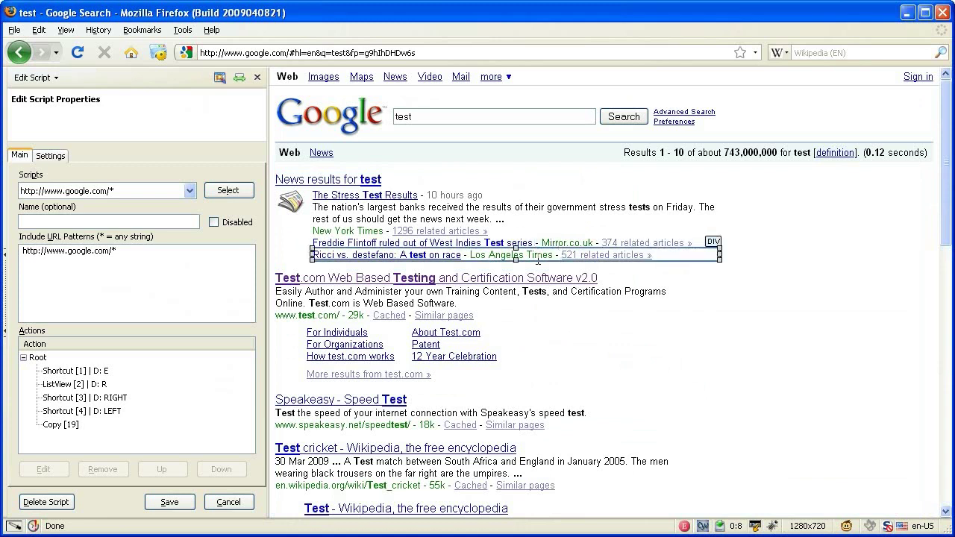
key("w")
key("w")
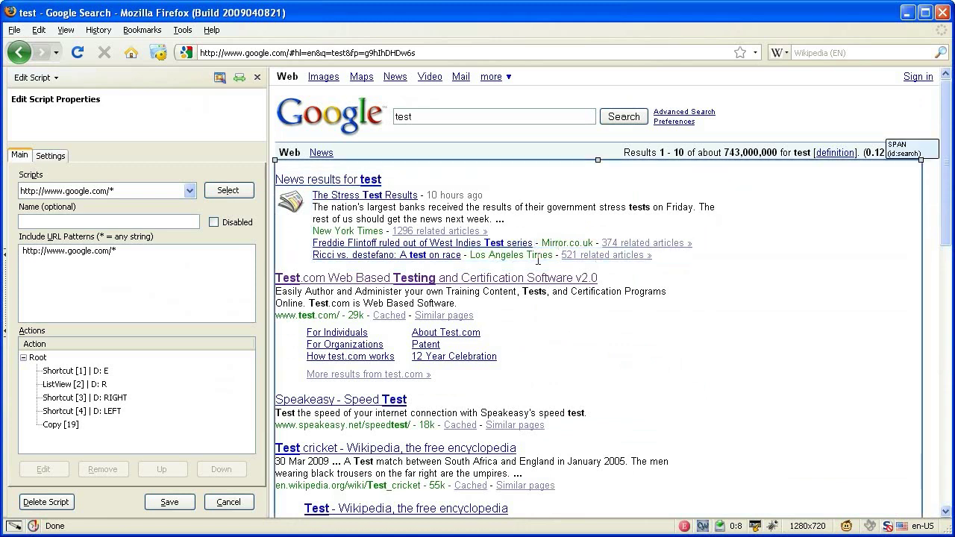
key("w")
key("Return")
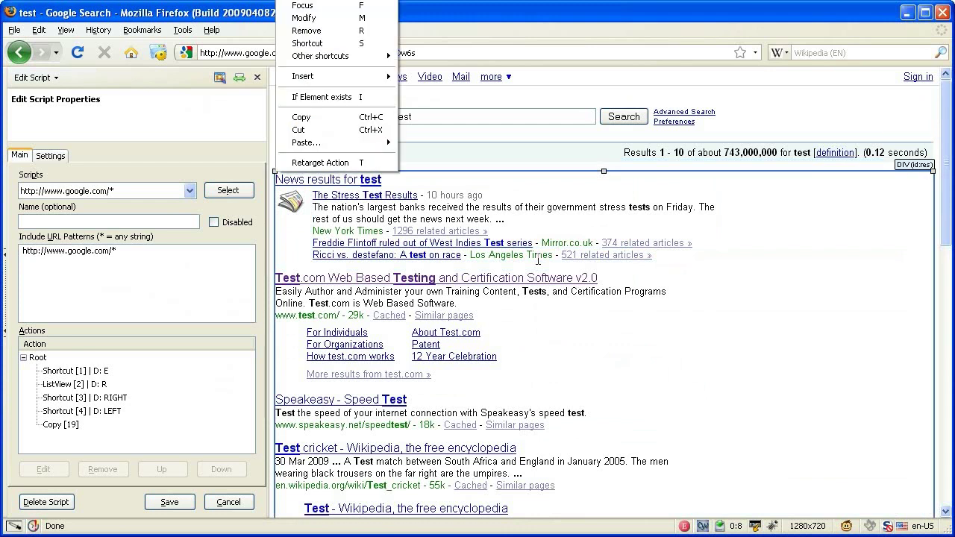
key("Down")
key("Down")
key("Down")
key("Down")
key("Down")
key("Down")
key("Down")
key("Down")
key("Down")
key("Down")
key("Up")
key("Right")
key("Down")
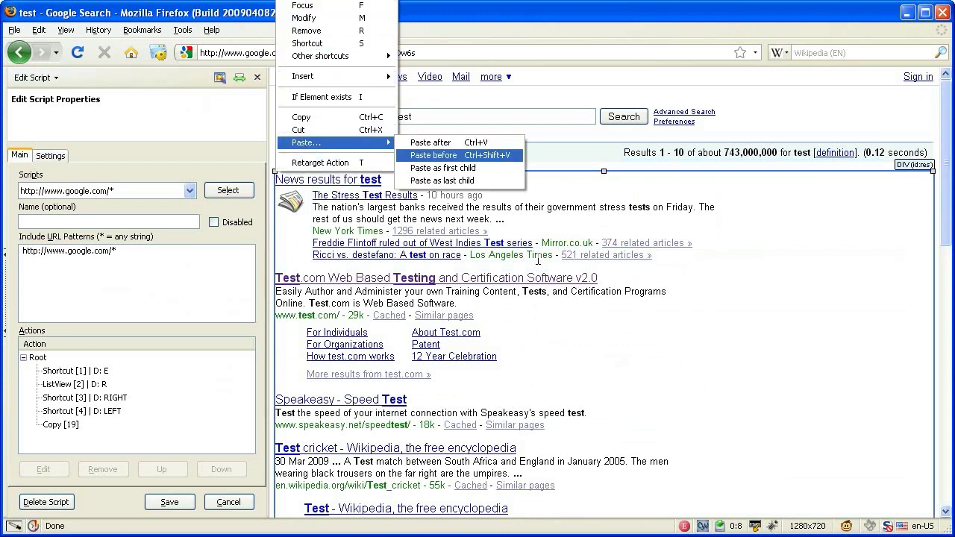
key("Return")
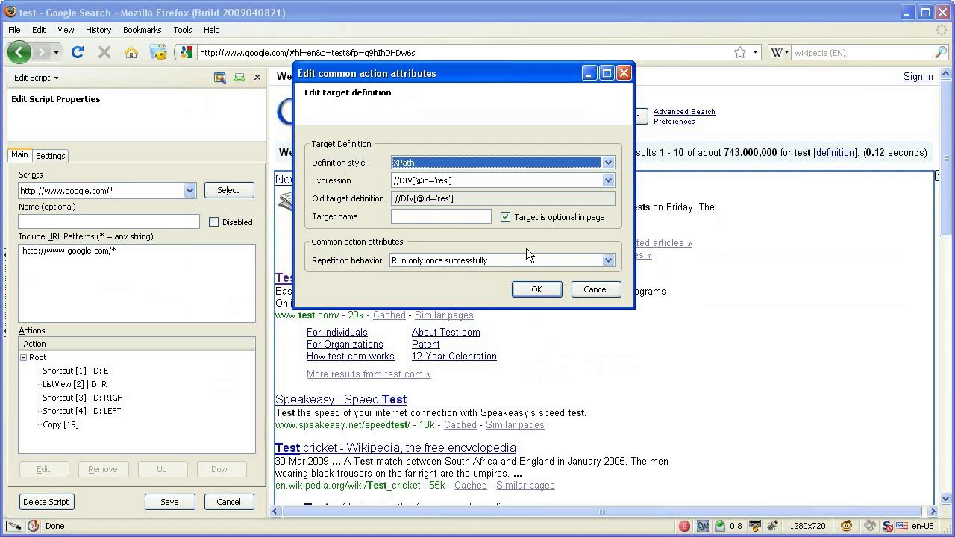
left_click(548, 292)
left_click(166, 501)
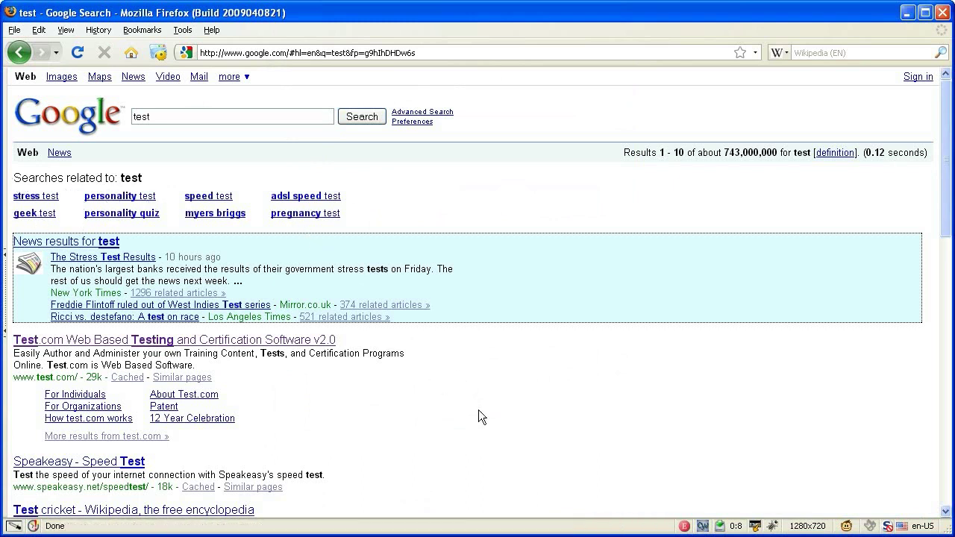
scroll(477, 407, "down", 1)
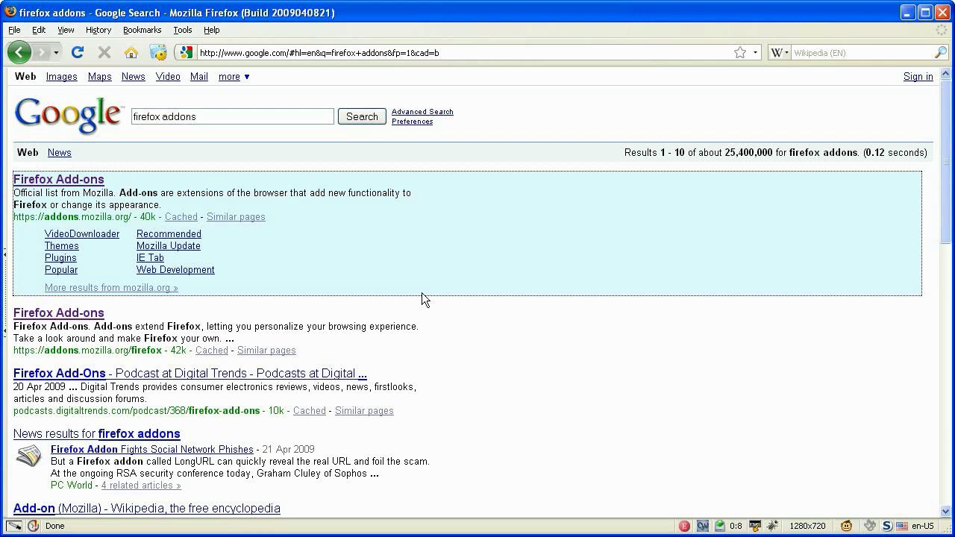
Reopen the script for editing on the 'firefox addons' results page and start an Insert HTML action targeting the page BODY
key("ctrl+shift+e")
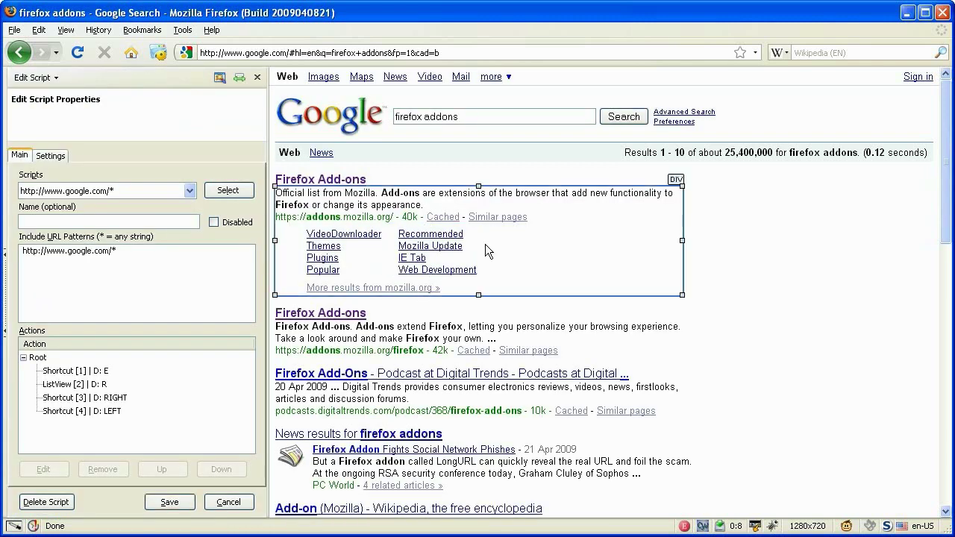
key("w")
key("w")
key("w")
key("w")
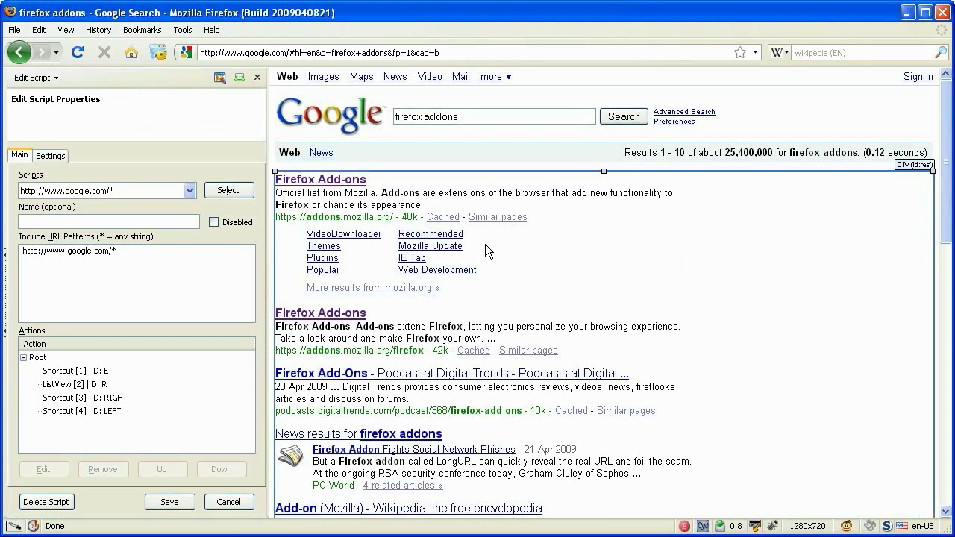
key("w")
left_click(485, 244)
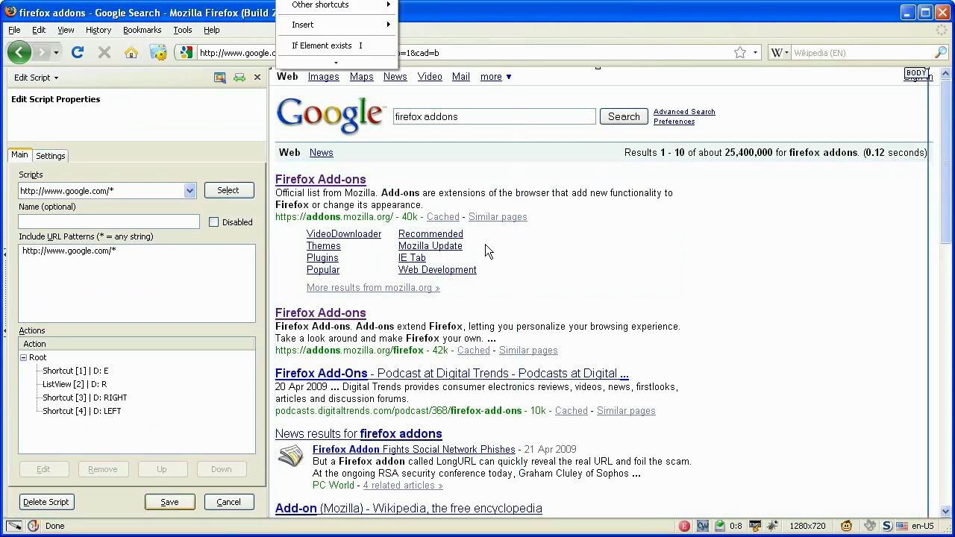
key("Down")
key("Down")
key("Right")
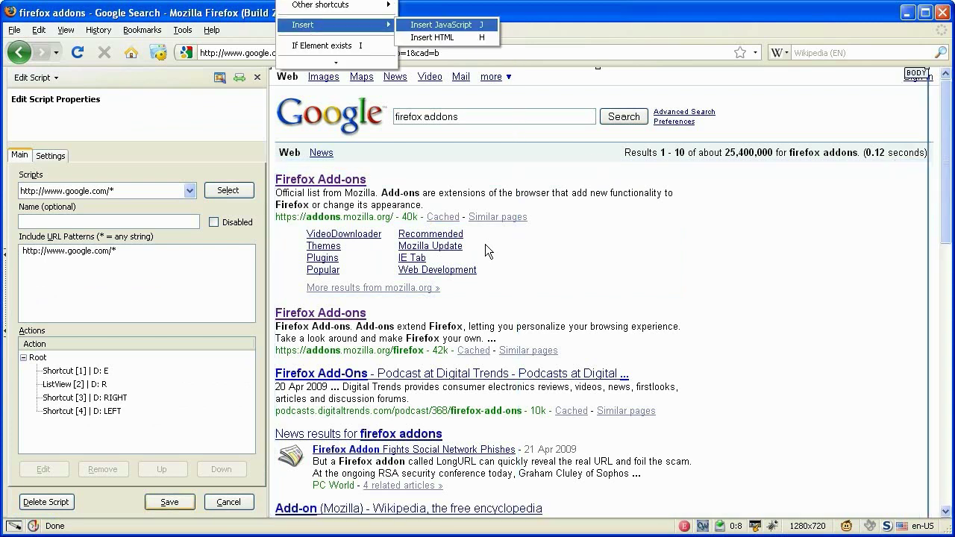
key("Down")
key("Return")
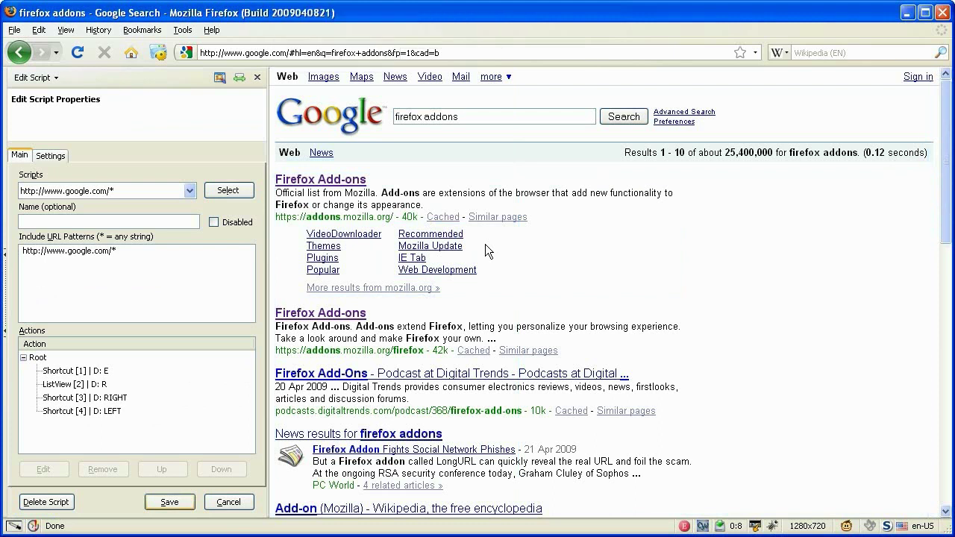
Switch to UltraEdit and copy the two-line previewFrame iframe code from ExampleHtmlJSCode.TXT
key("alt+Tab")
key("Up")
key("Up")
key("Up")
key("Up")
key("Up")
key("Up")
key("Up")
key("Up")
key("Up")
key("Up")
key("Up")
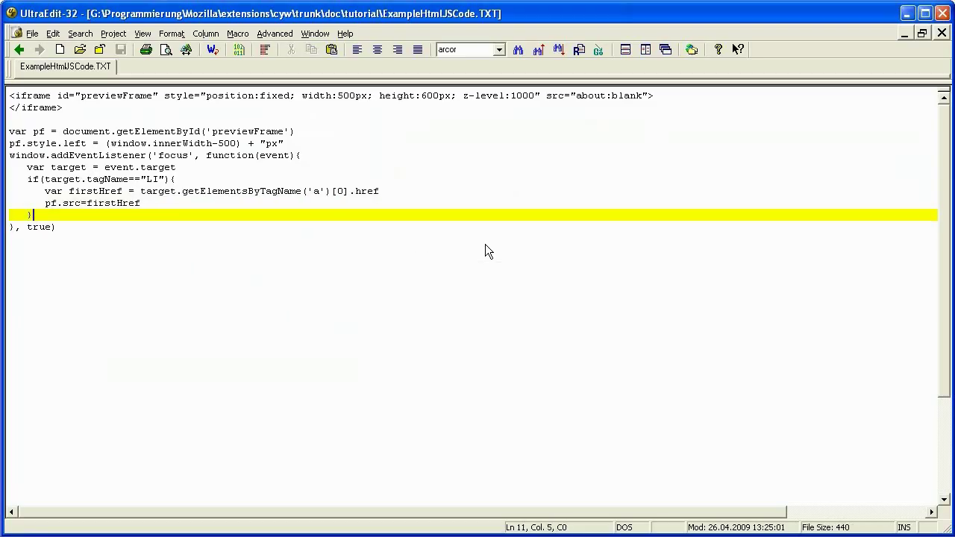
key("Home")
key("shift+Down")
key("shift+Down")
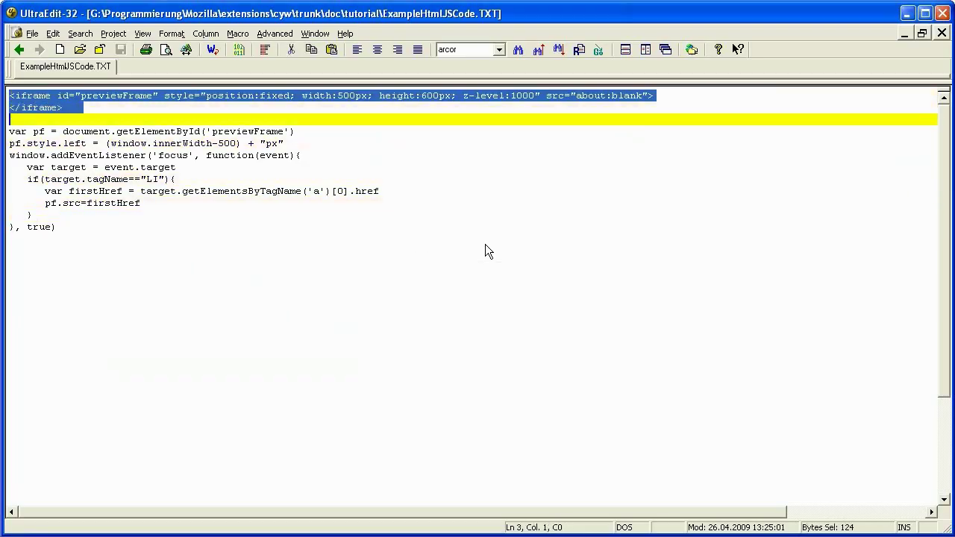
key("ctrl+c")
Return to Firefox and insert the copied iframe HTML as first child of the BODY, keeping the default repetition behavior
key("alt+Tab")
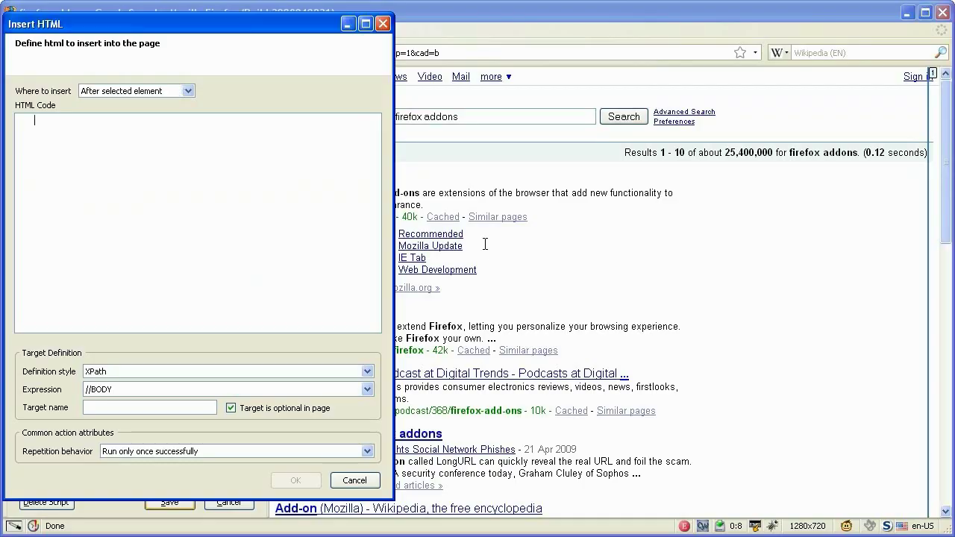
key("Up")
key("alt+Down")
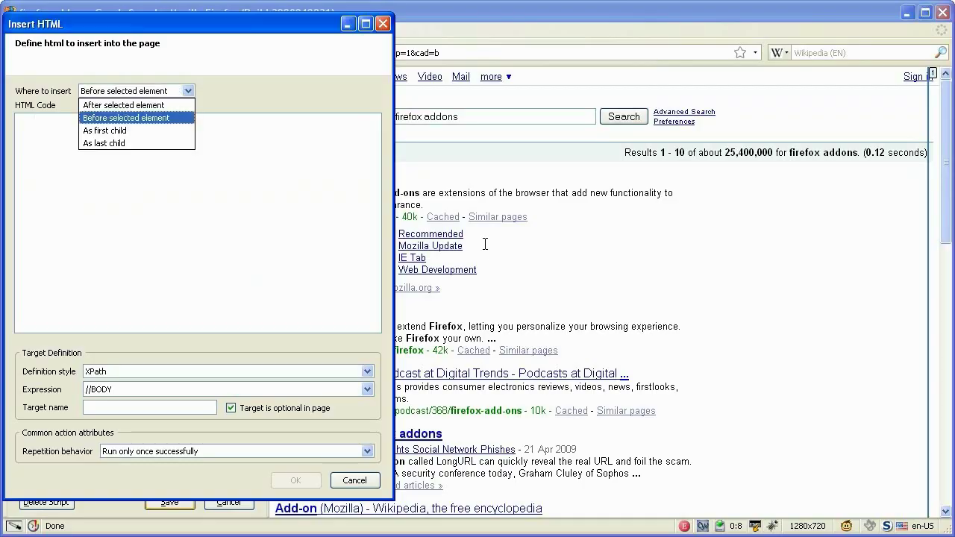
key("Down")
key("Return")
key("Tab")
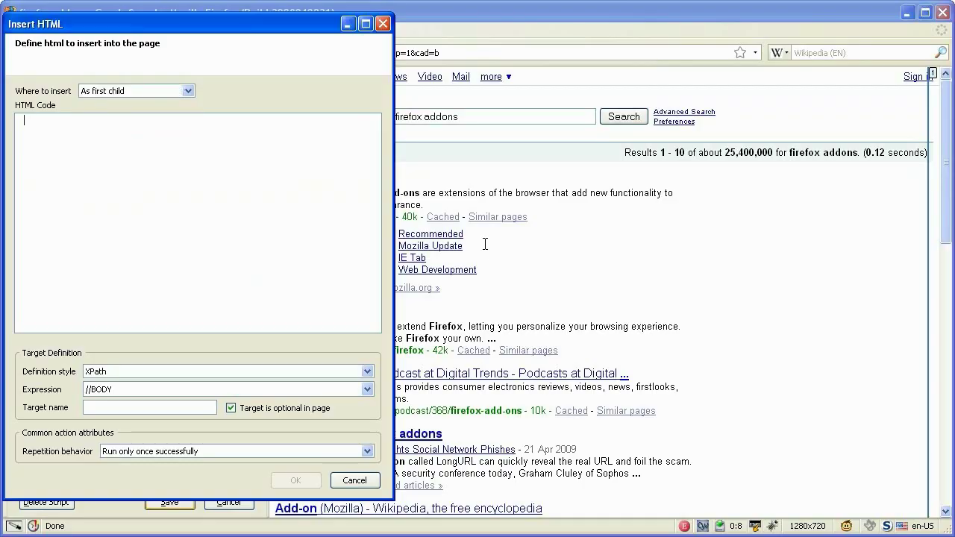
key("ctrl+v")
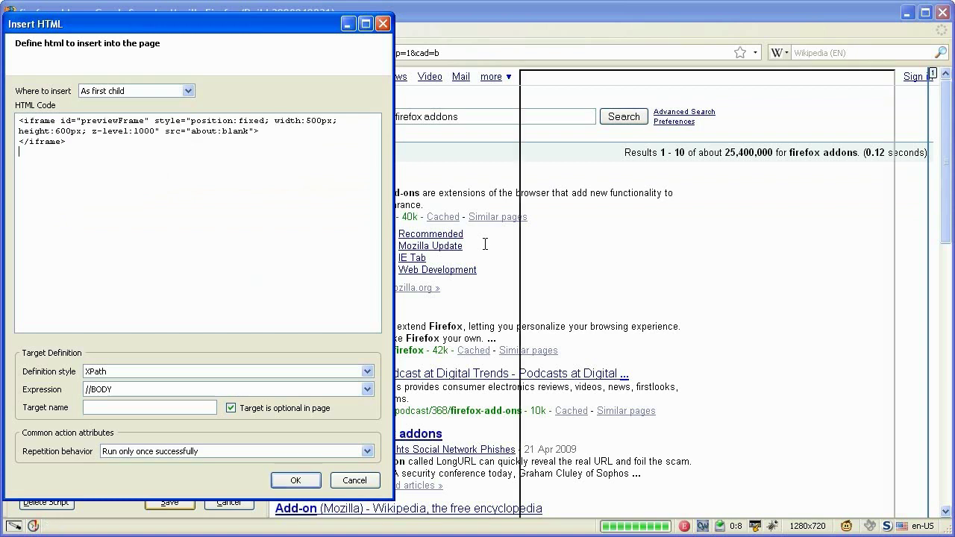
key("Return")
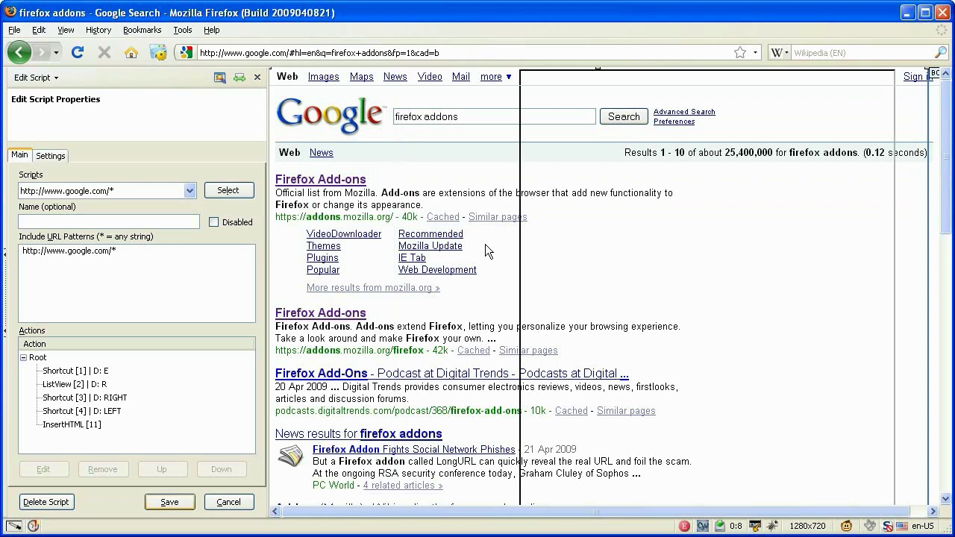
Start an Insert JavaScript action in the Google script
right_click(469, 287)
key("Escape")
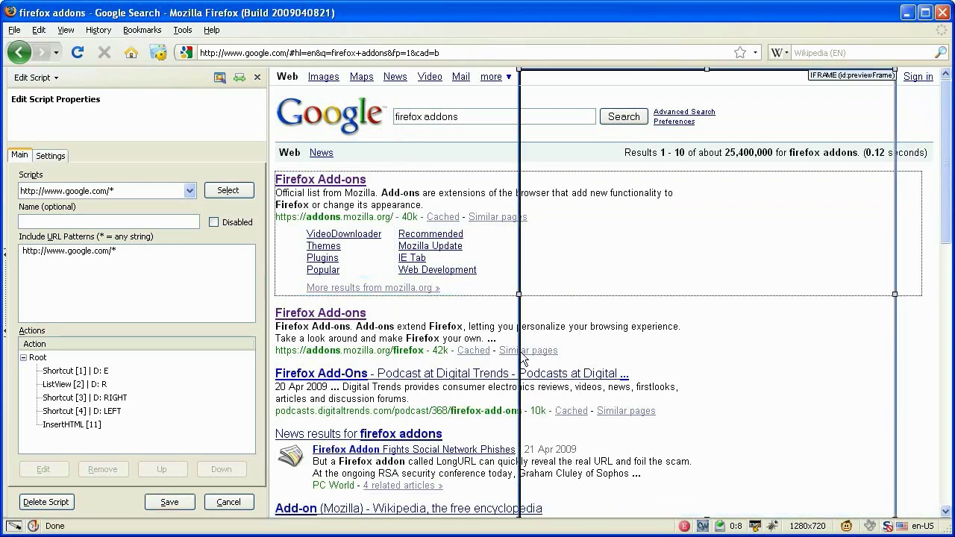
right_click(485, 320)
key("Escape")
right_click(483, 344)
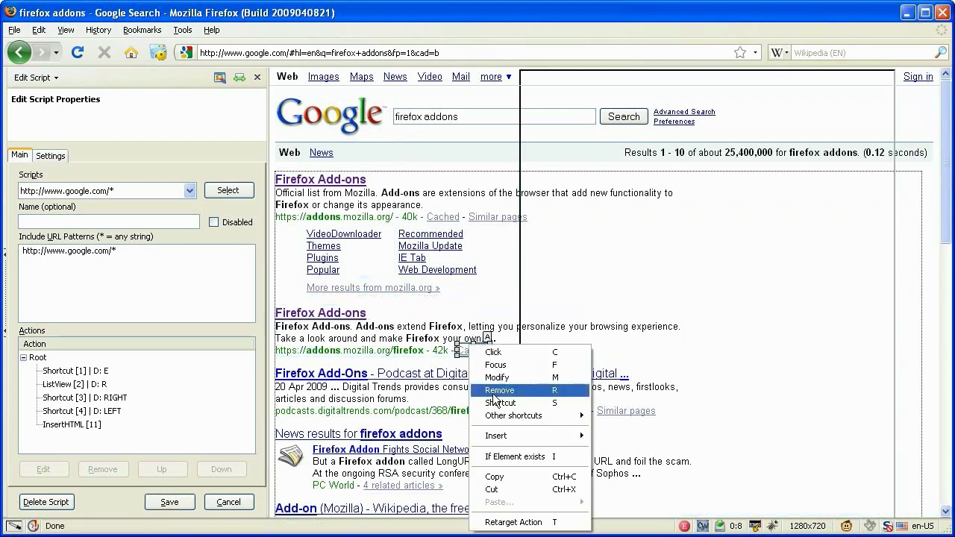
mouse_move(504, 437)
left_click(620, 436)
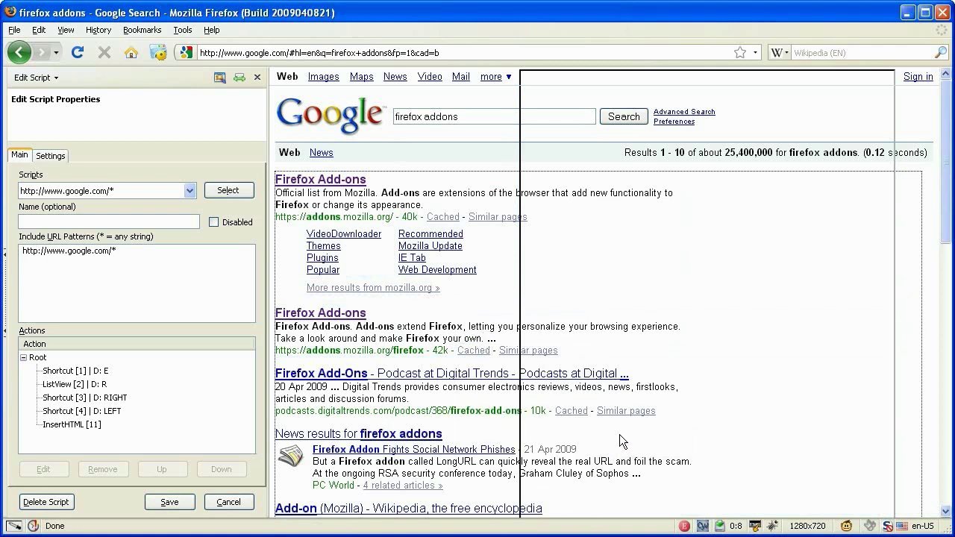
Switch to UltraEdit and copy the whole JavaScript block below the iframe code, from the var pf line through the last line
key("alt+Tab")
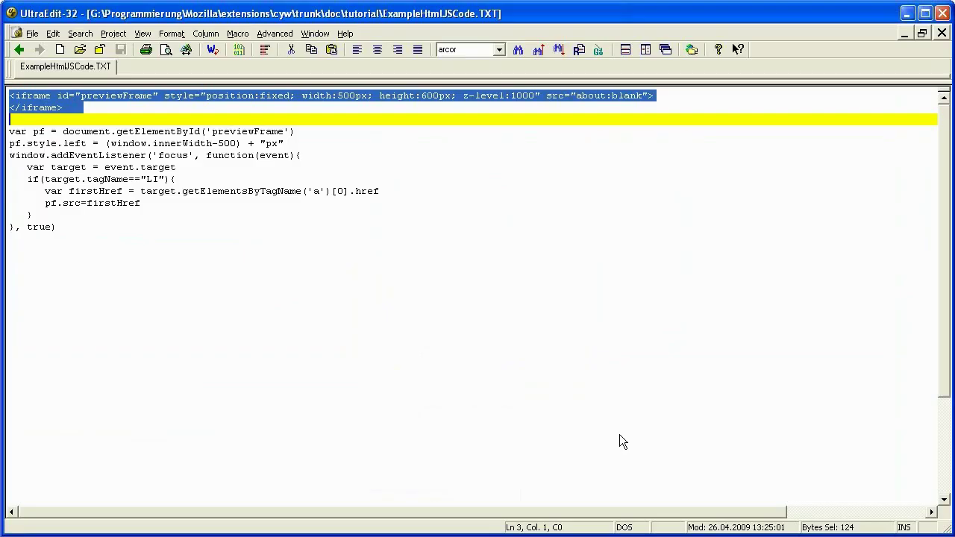
key("Down")
key("Down")
key("Up")
key("shift+Down")
key("shift+Down")
key("shift+Down")
key("shift+Down")
key("shift+Down")
key("shift+Down")
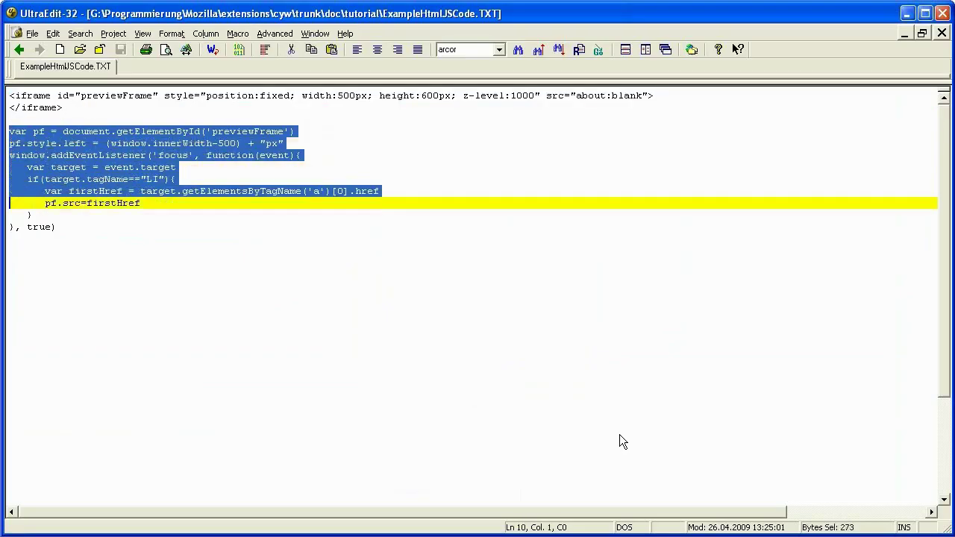
key("shift+Down")
key("shift+Down")
key("shift+End")
key("ctrl+c")
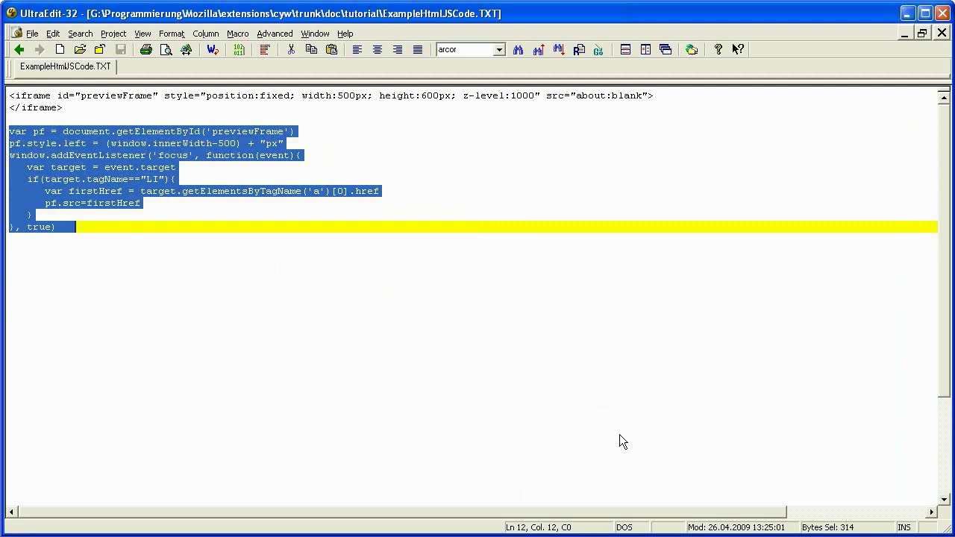
Return to Firefox, add the copied JavaScript as the action's code and save the script, then browse the results to test the preview frame
key("alt+Tab")
key("ctrl+v")
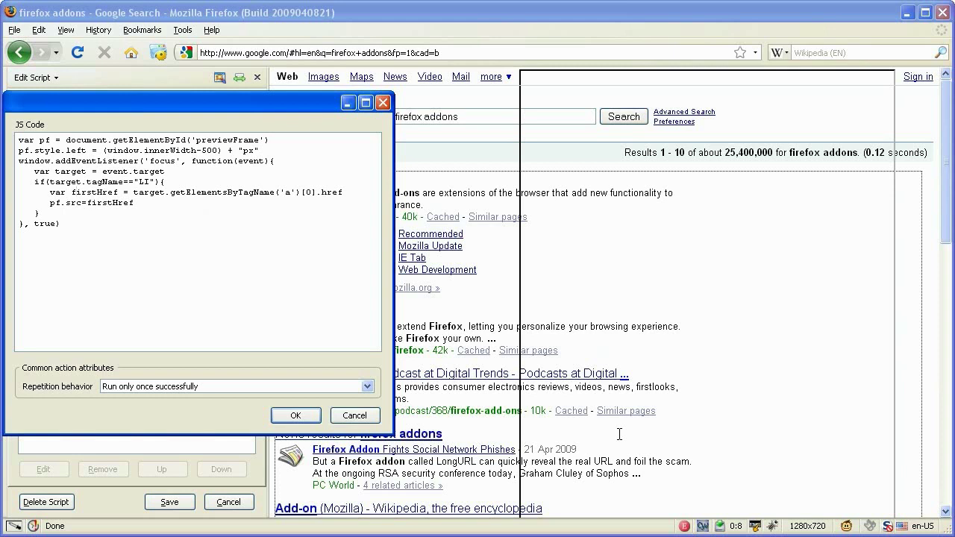
key("Down")
key("Escape")
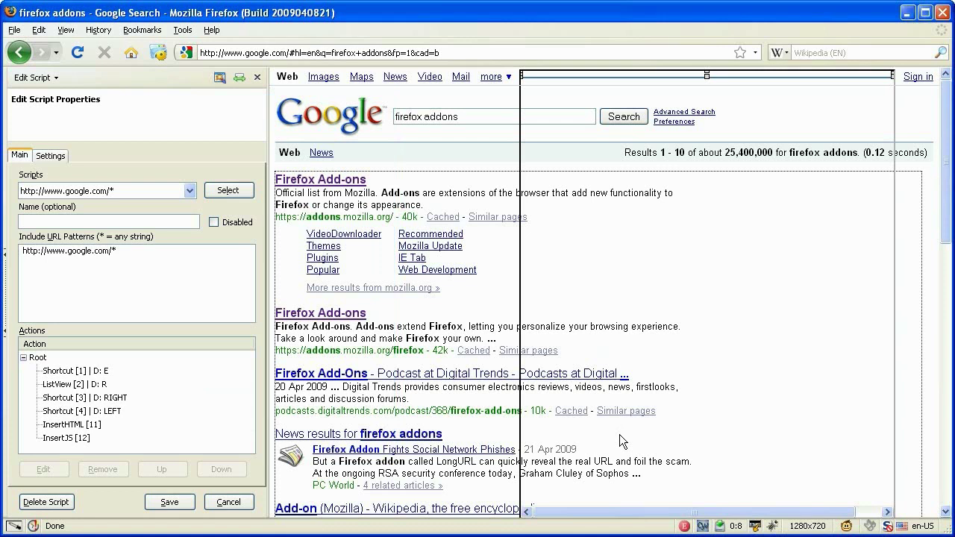
left_click(190, 505)
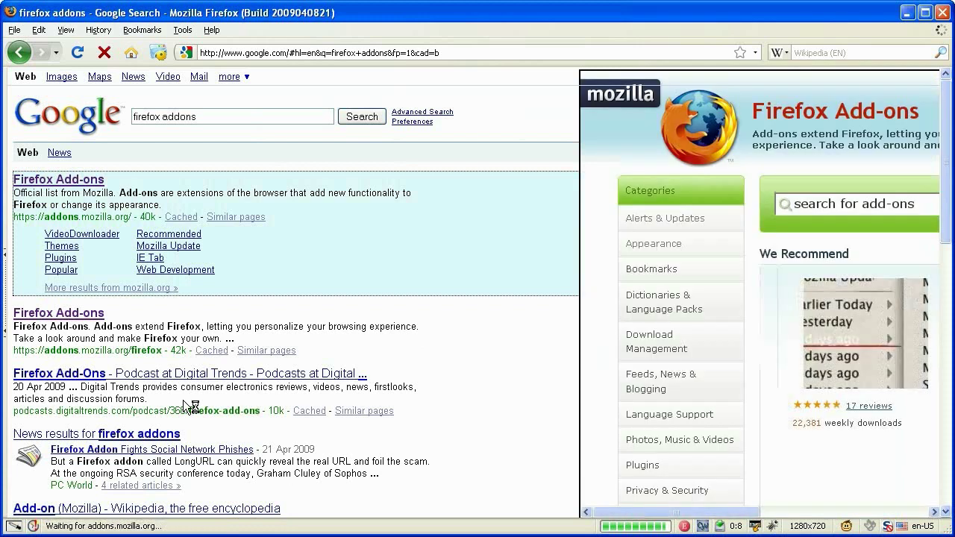
scroll(188, 406, "down", 4)
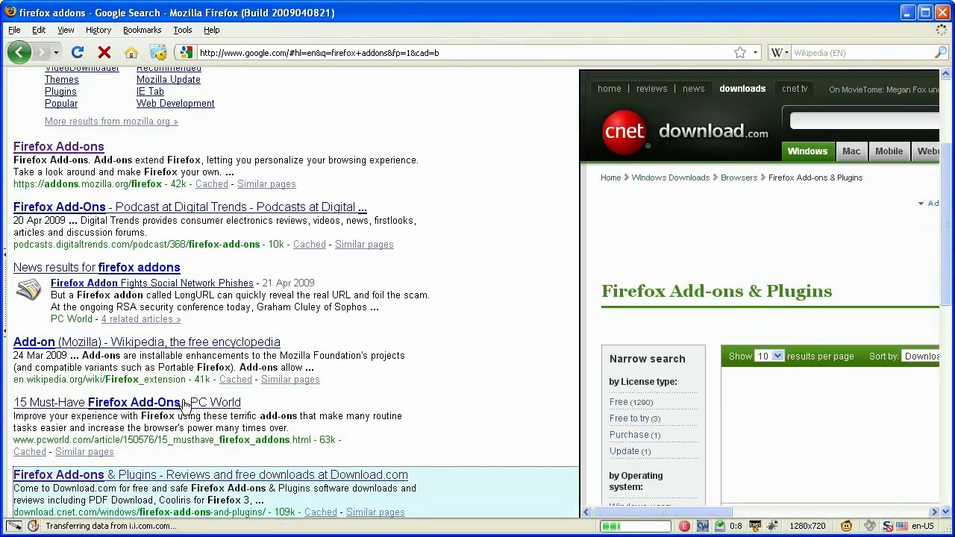
scroll(188, 406, "down", 6)
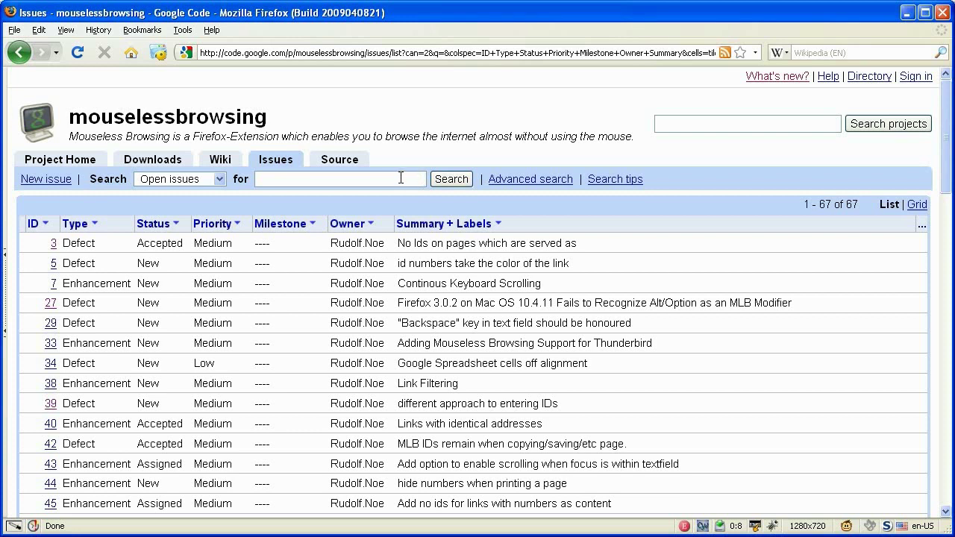
Search the mouselessbrowsing project's open issues for type:enhancement
type("type")
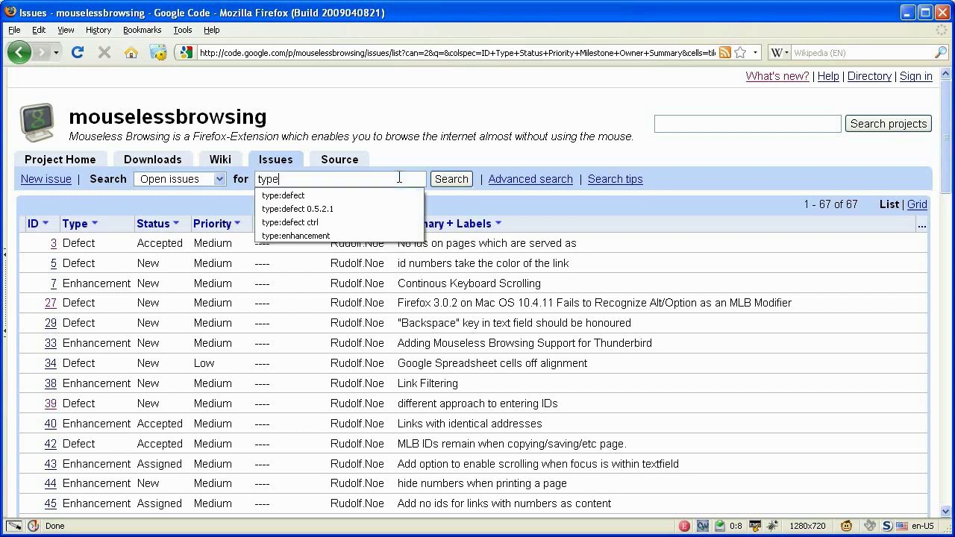
key("Down")
key("Down")
key("Down")
key("Down")
key("Return")
key("Return")
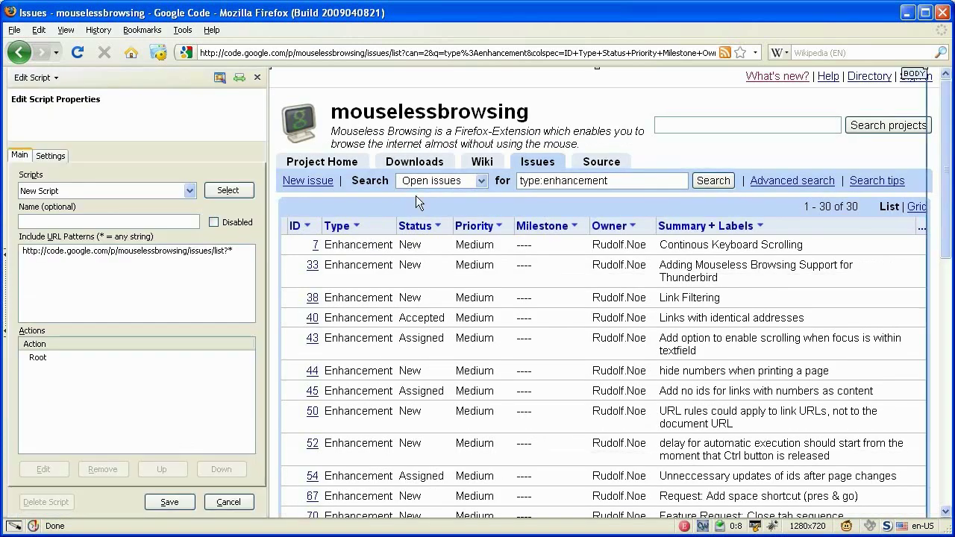
Add a macro shortcut to the new script with the short string ER and the macro name "Show all enh. requests"
right_click(407, 198)
mouse_move(452, 273)
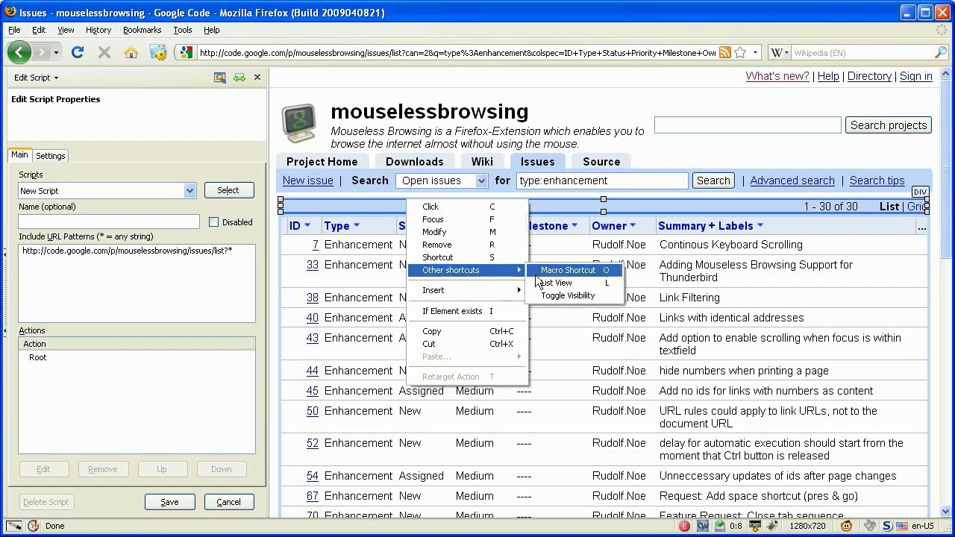
left_click(541, 271)
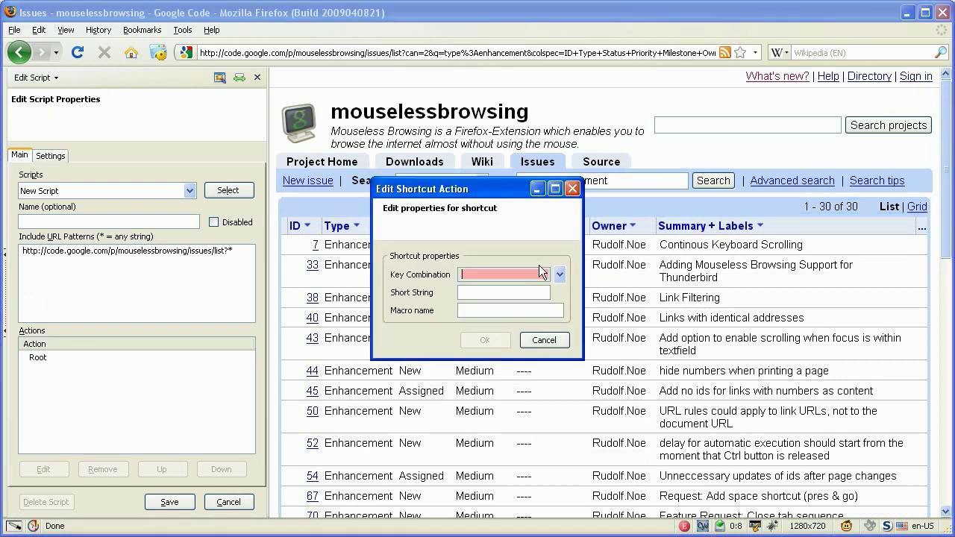
type("ER")
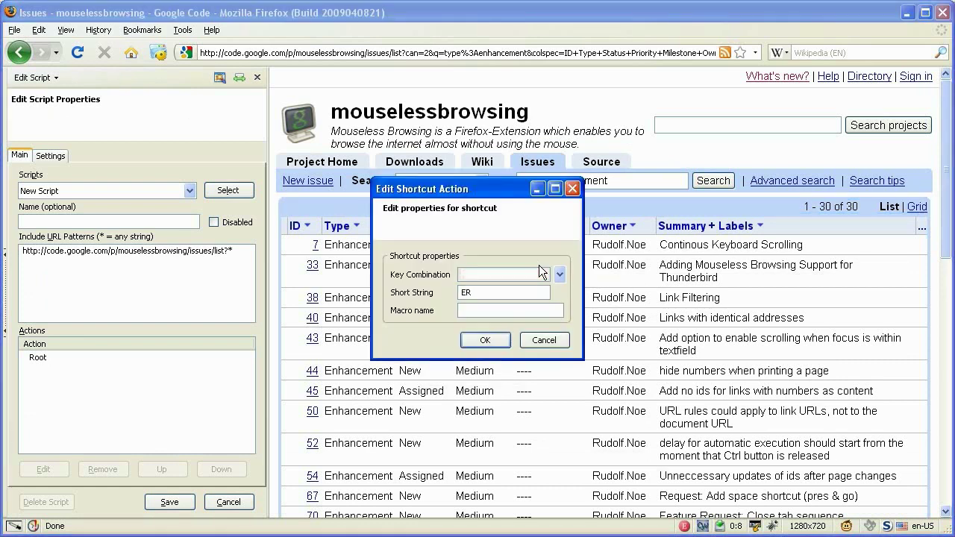
type("Show all enh. requests")
key("Return")
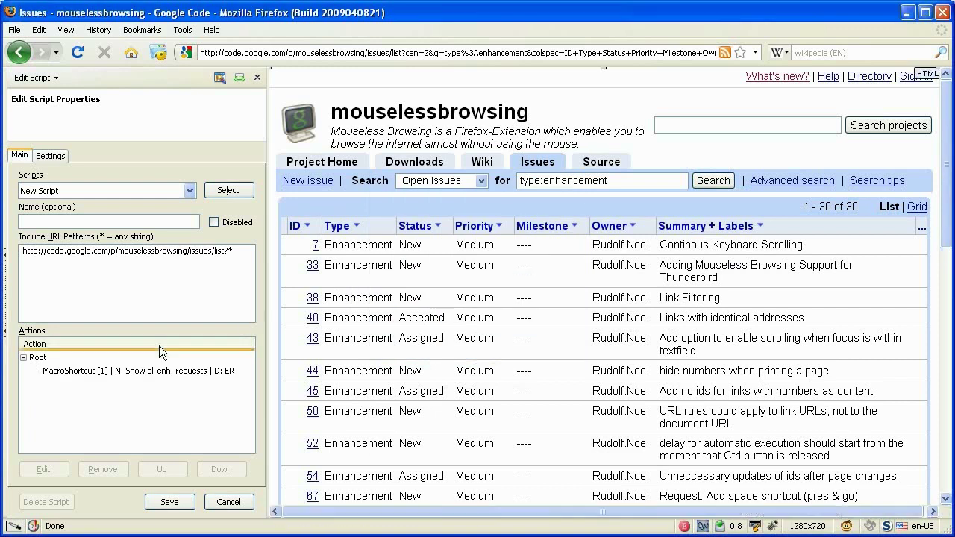
Under the macro shortcut, add a Modify action that sets the issue scope dropdown to Open issues
left_click(73, 374)
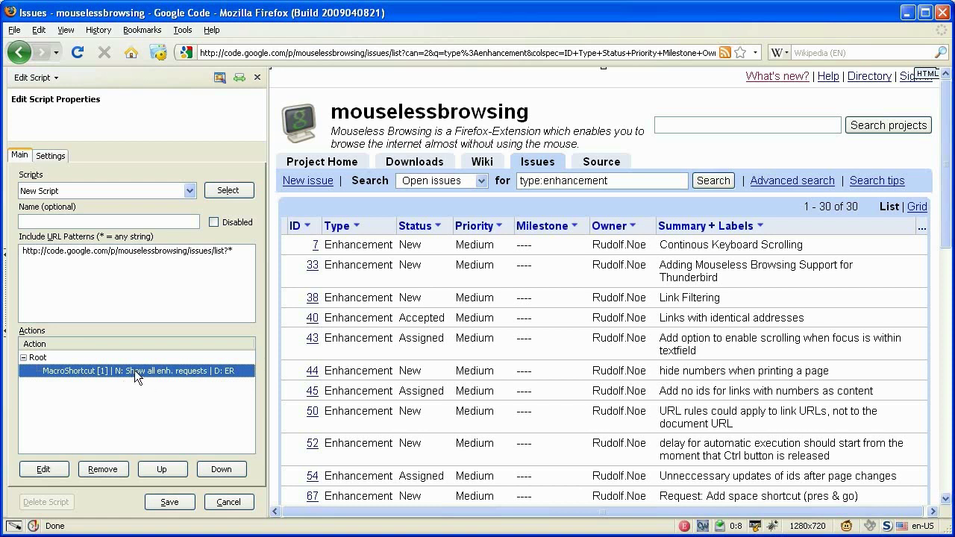
right_click(443, 186)
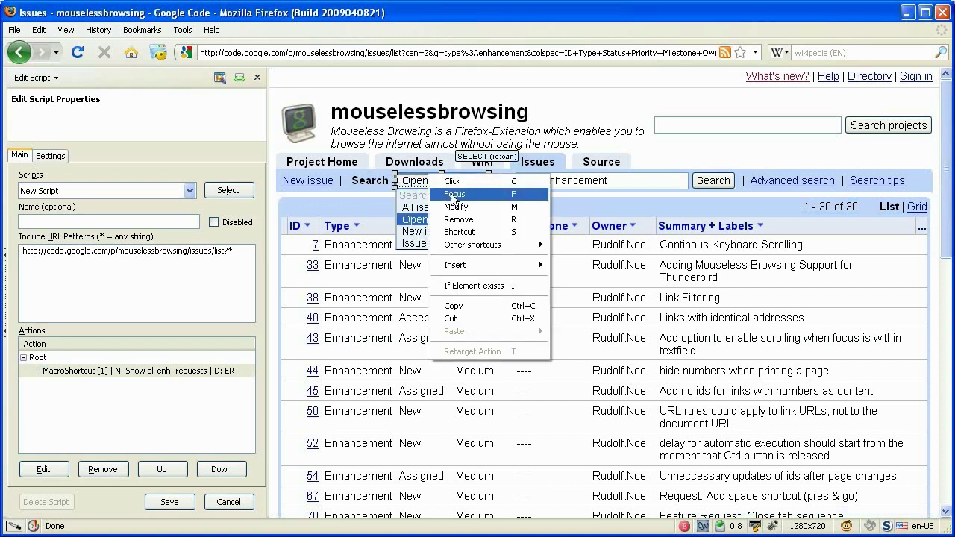
left_click(455, 207)
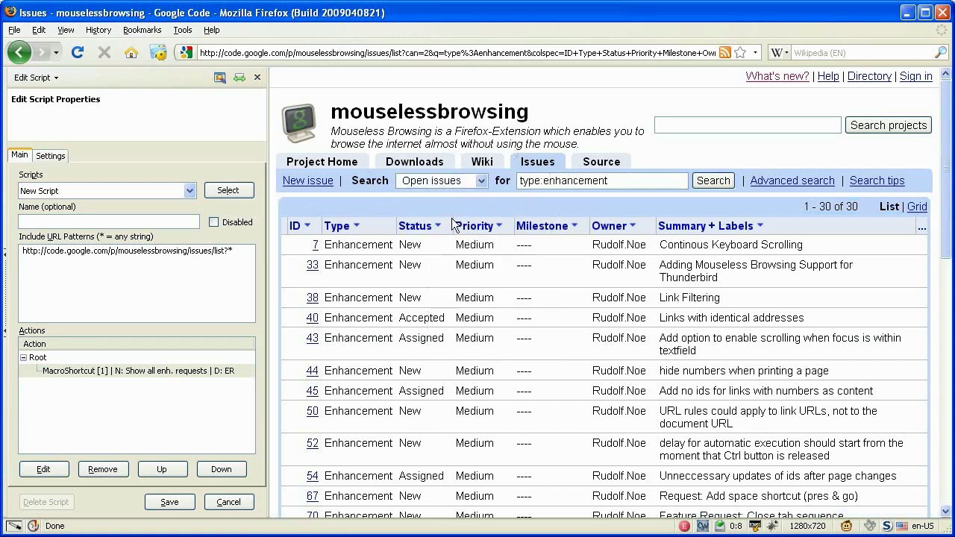
left_click(474, 121)
left_click(473, 175)
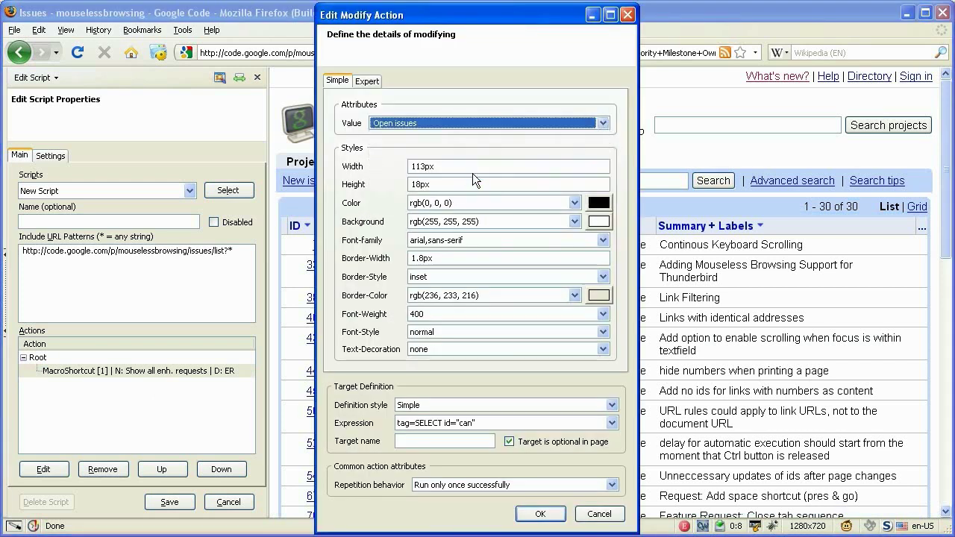
left_click(540, 514)
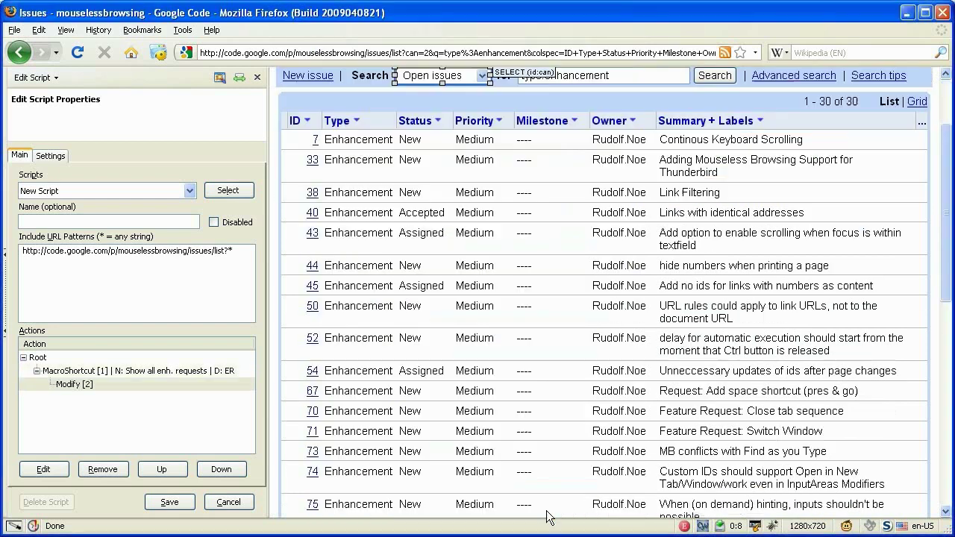
Add a second Modify action to the macro that fills the issue search field with type:enhancement
right_click(572, 74)
left_click(599, 106)
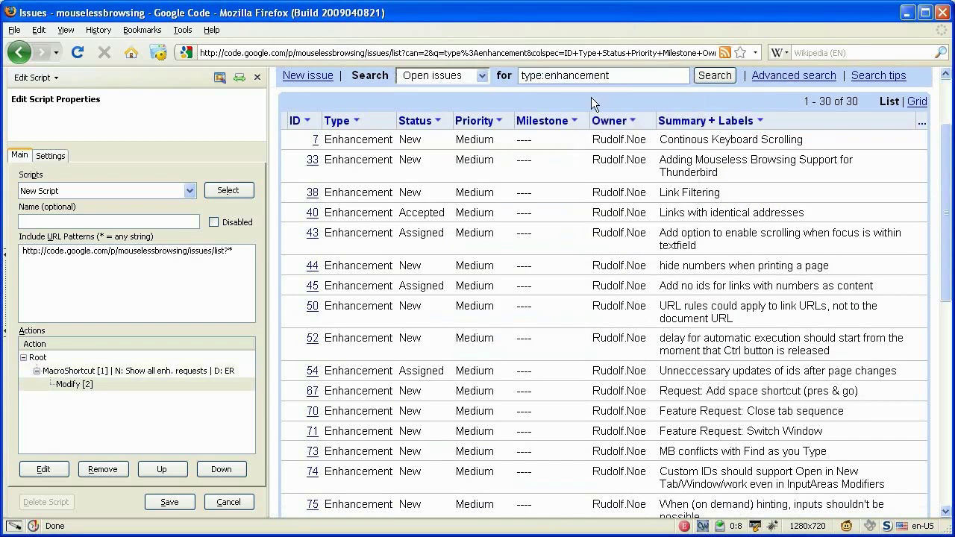
left_click(602, 122)
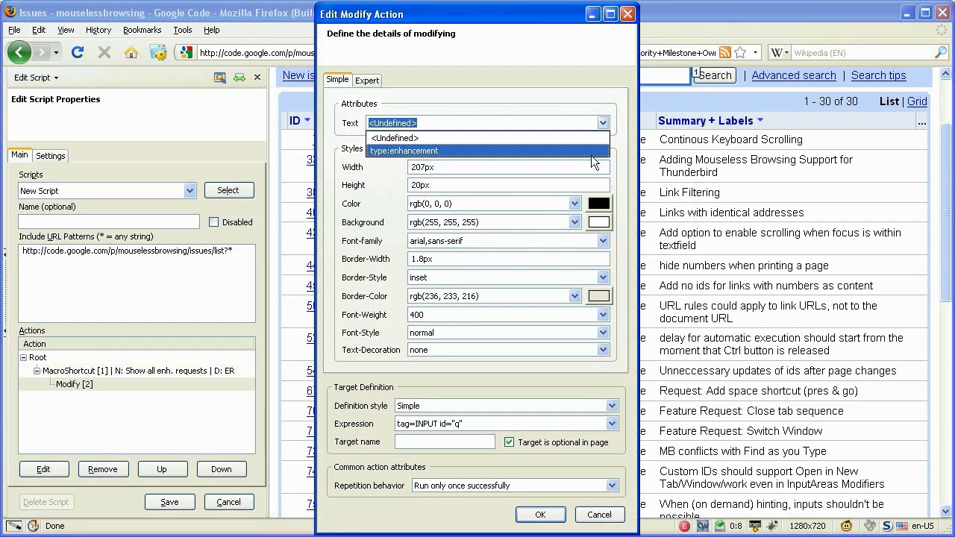
left_click(591, 153)
left_click(542, 514)
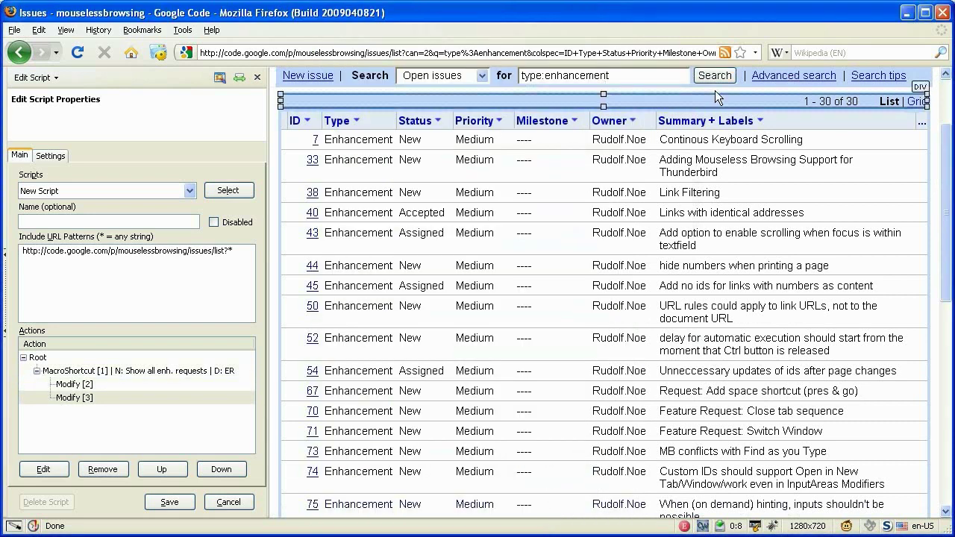
Add a Click action on the issue Search button with the default settings to the macro, and save the script
right_click(712, 74)
left_click(721, 78)
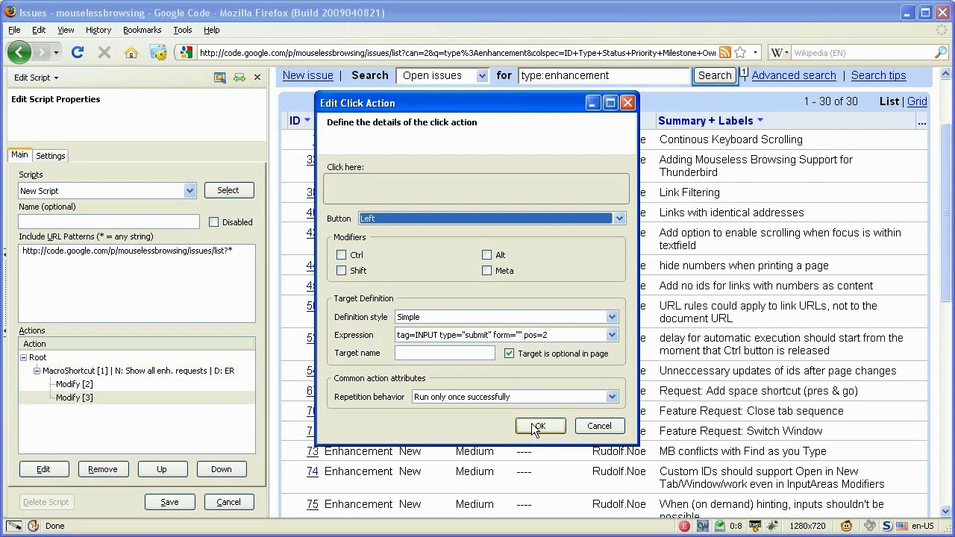
left_click(537, 426)
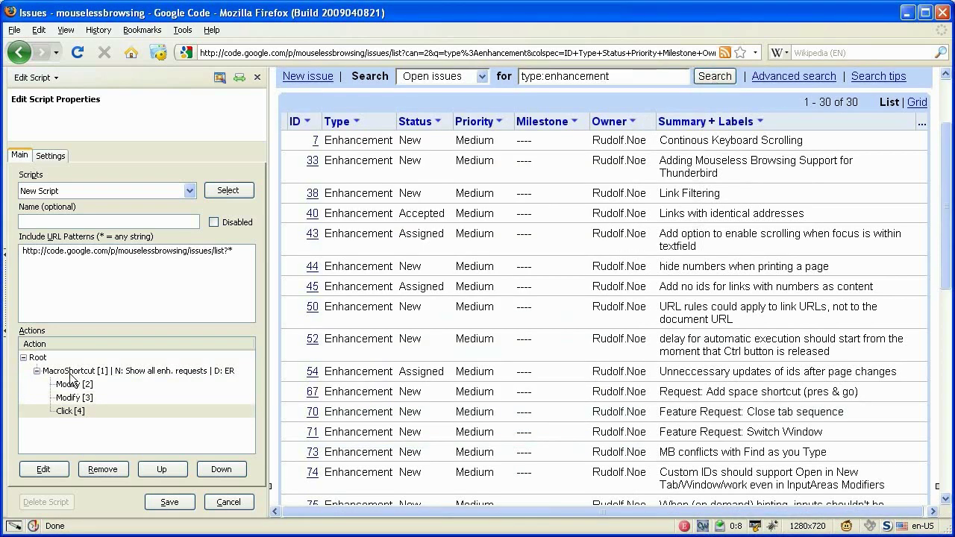
left_click(170, 502)
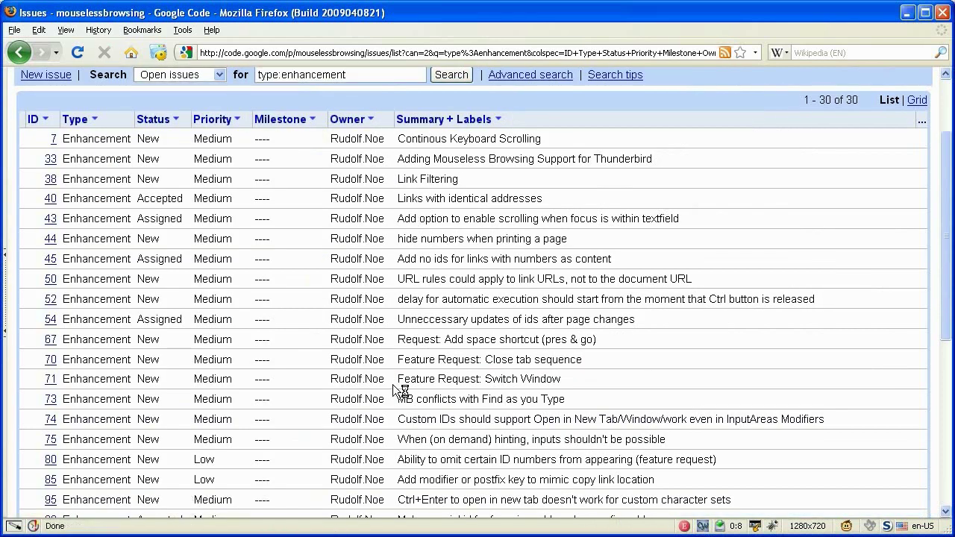
Clear the issue search field and rerun the search so that open issues of every type are listed
scroll(393, 384, "up", 3)
left_click(365, 181)
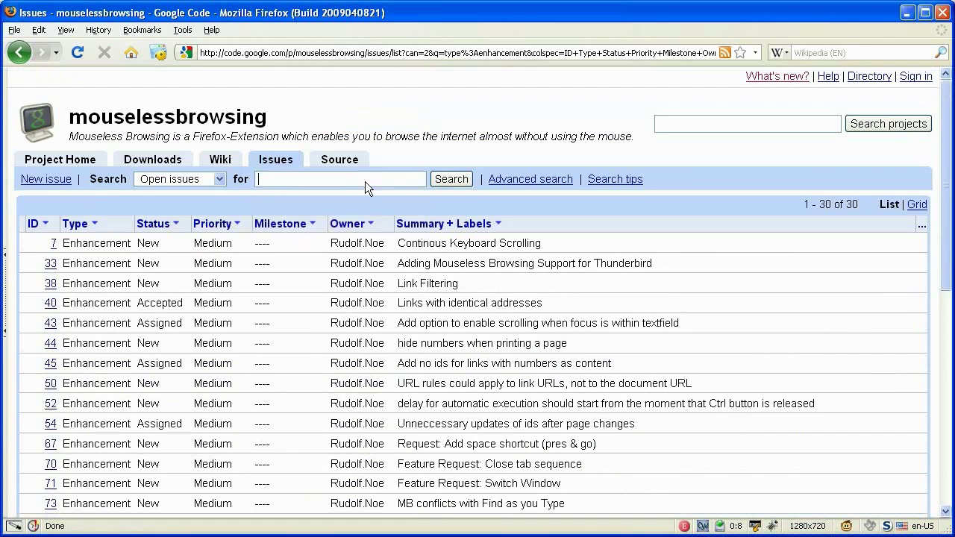
key("Return")
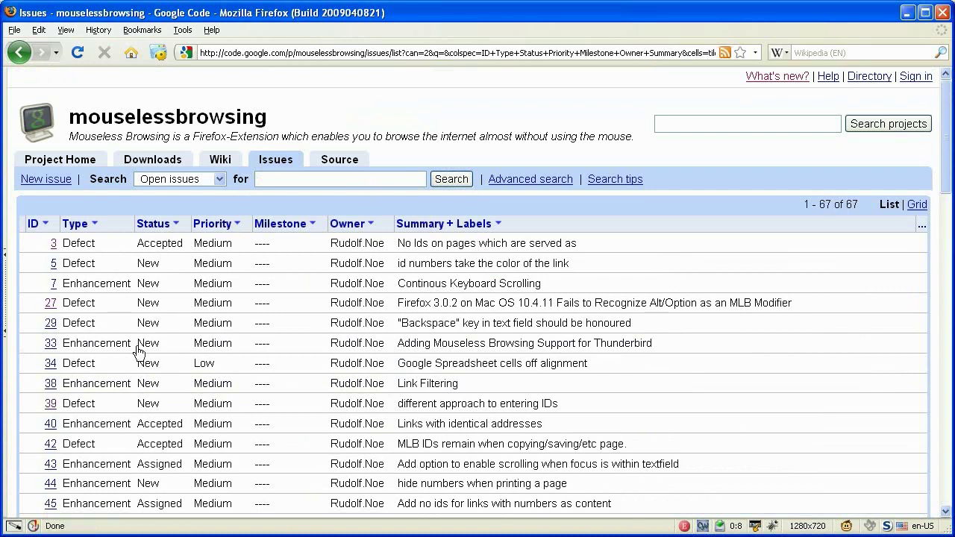
Go back to the Customize Your Web page on mouseless.de and look through the add-on's commands, such as Report Bug and Give Feedback
key("alt+Left")
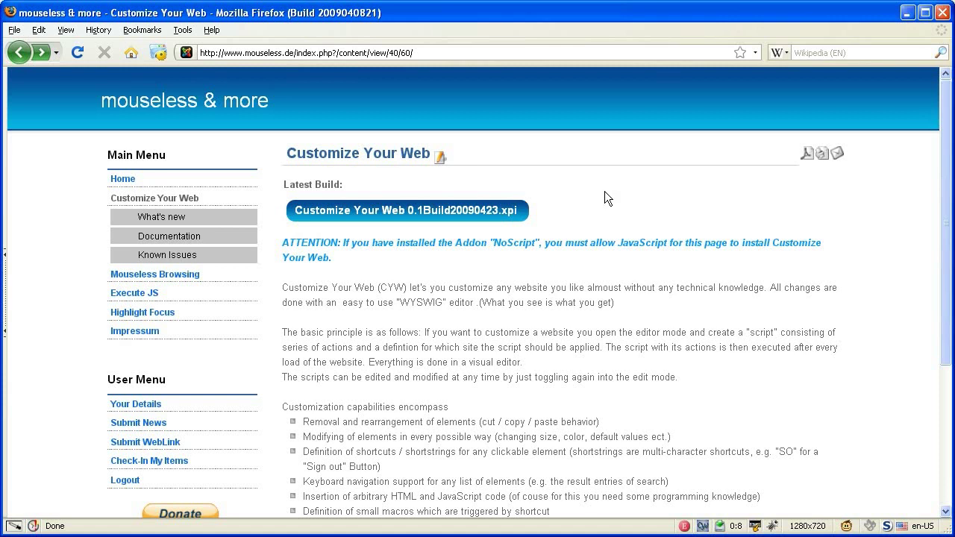
left_click(187, 31)
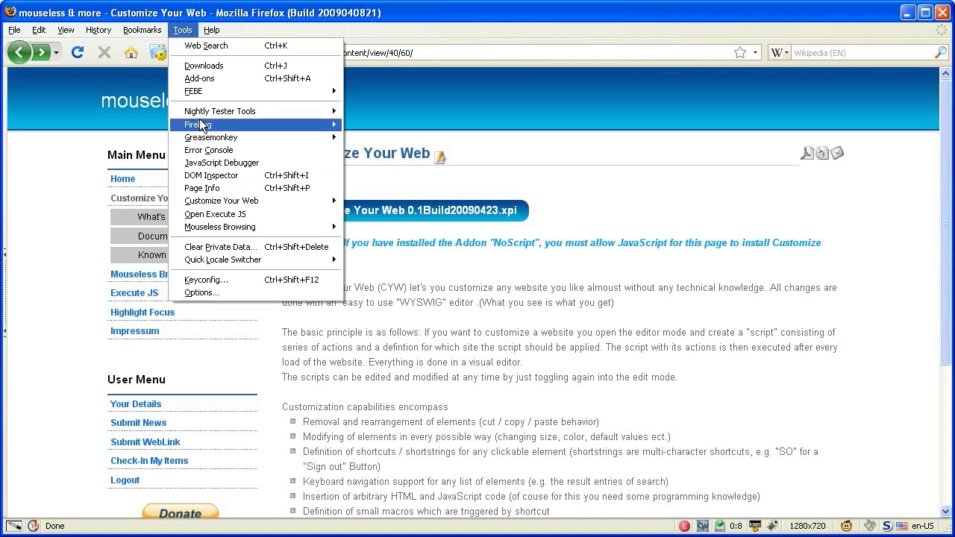
mouse_move(244, 201)
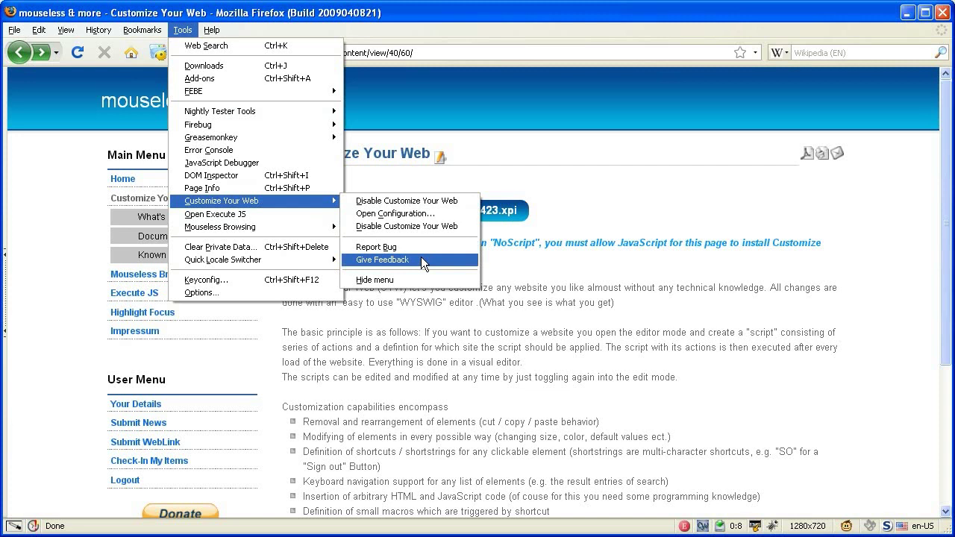
left_click(606, 198)
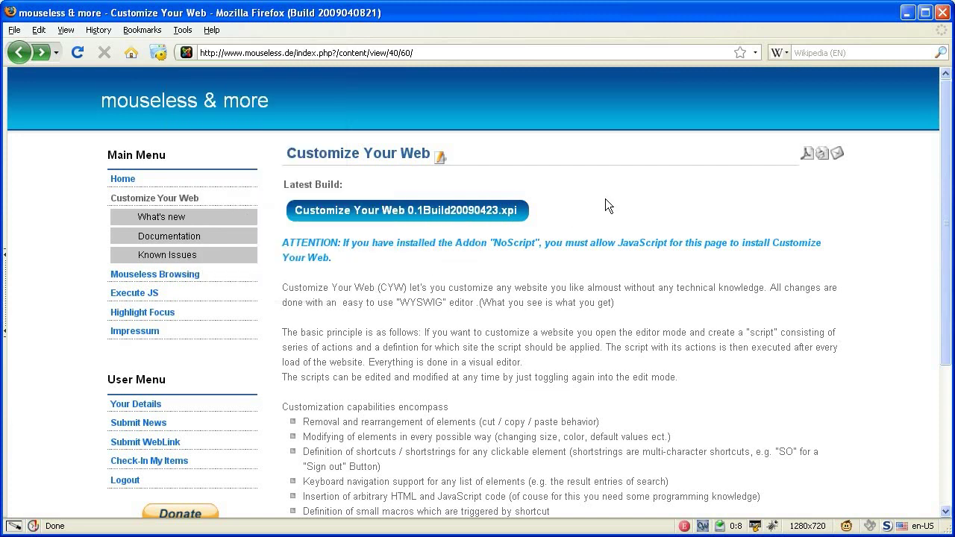